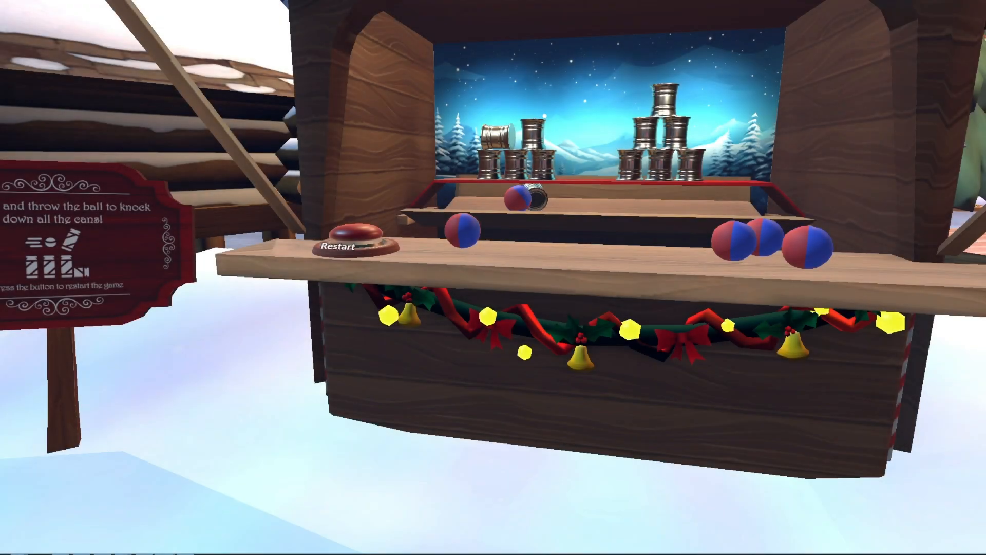
left_click(515, 200)
left_click(516, 200)
right_click_drag(516, 205, 489, 257)
key("a")
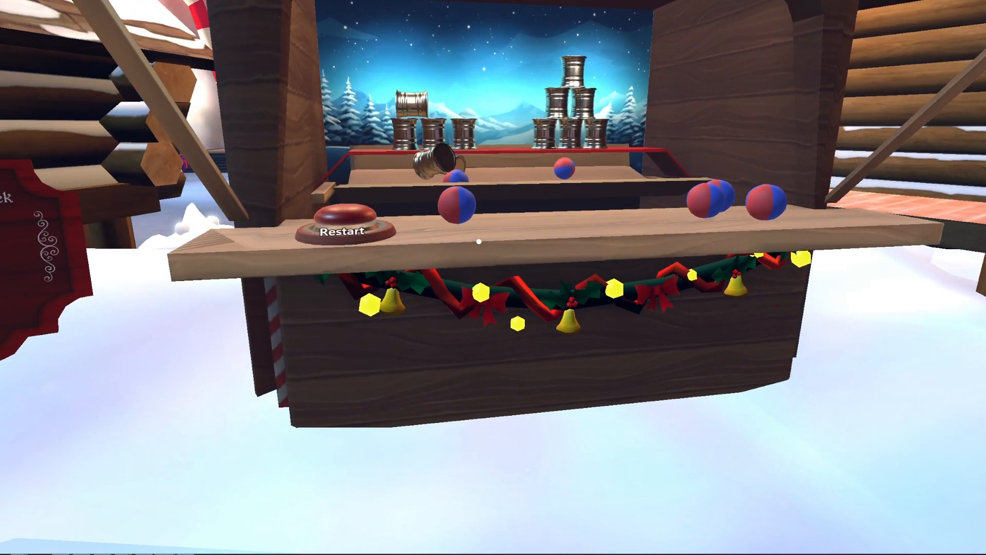
left_click(569, 85)
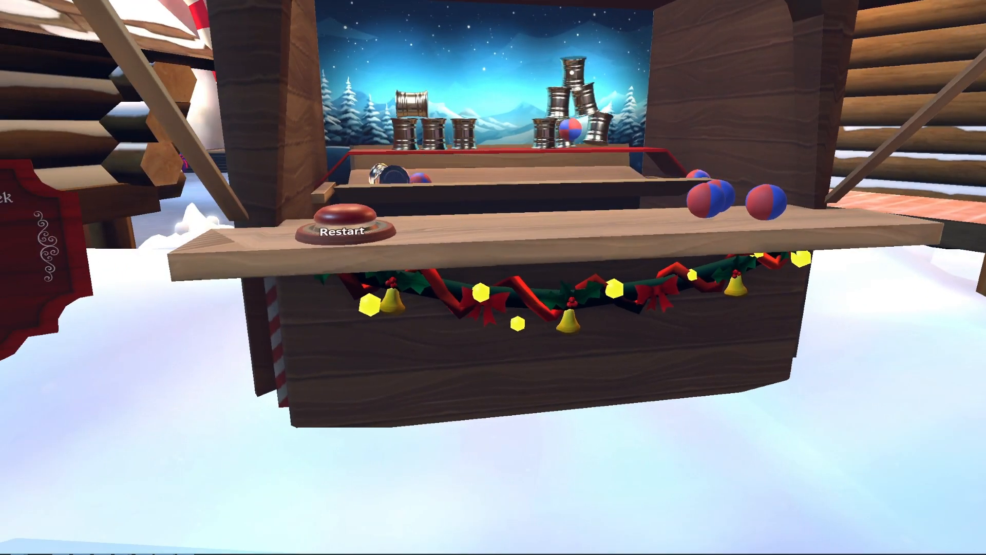
key("s")
key("d")
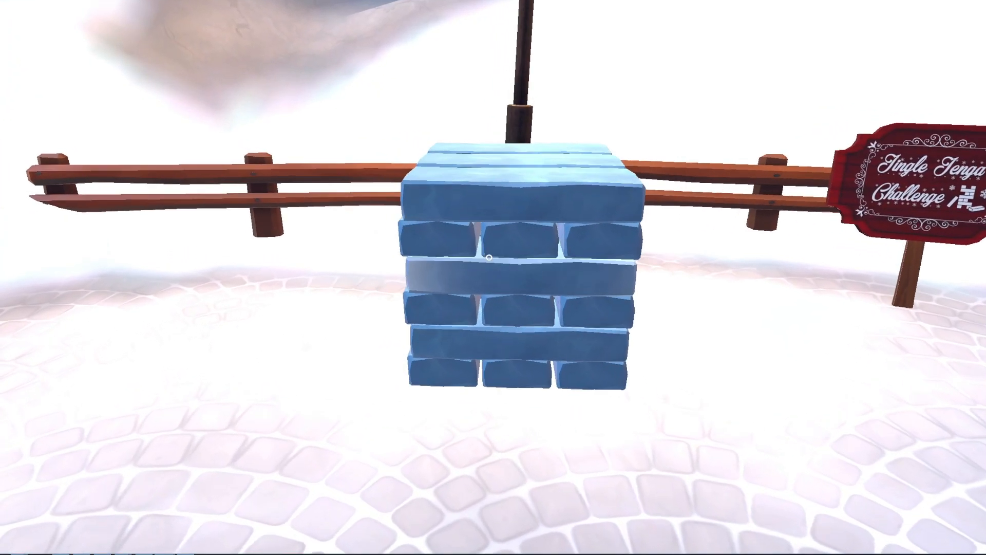
key("w")
left_click_drag(419, 267, 603, 174)
key("s")
key("w")
left_click_drag(423, 209, 525, 199)
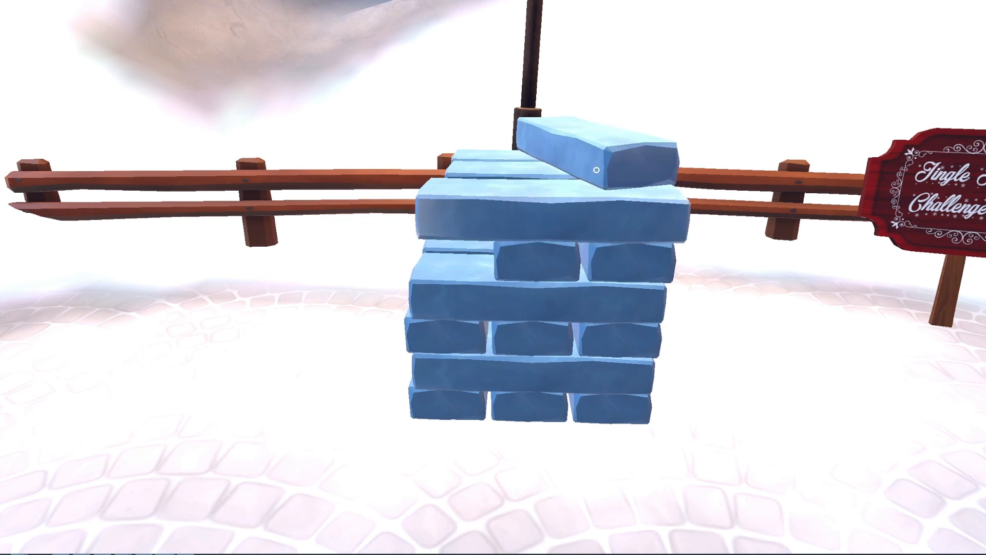
key("s")
key("a")
left_click_drag(571, 139, 507, 138)
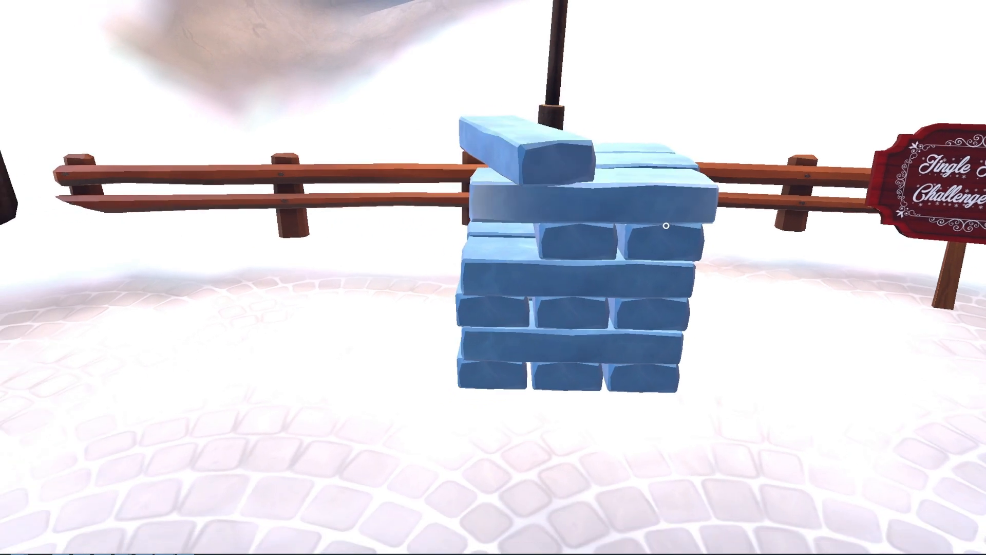
left_click_drag(663, 239, 778, 239)
left_click_drag(853, 217, 697, 154)
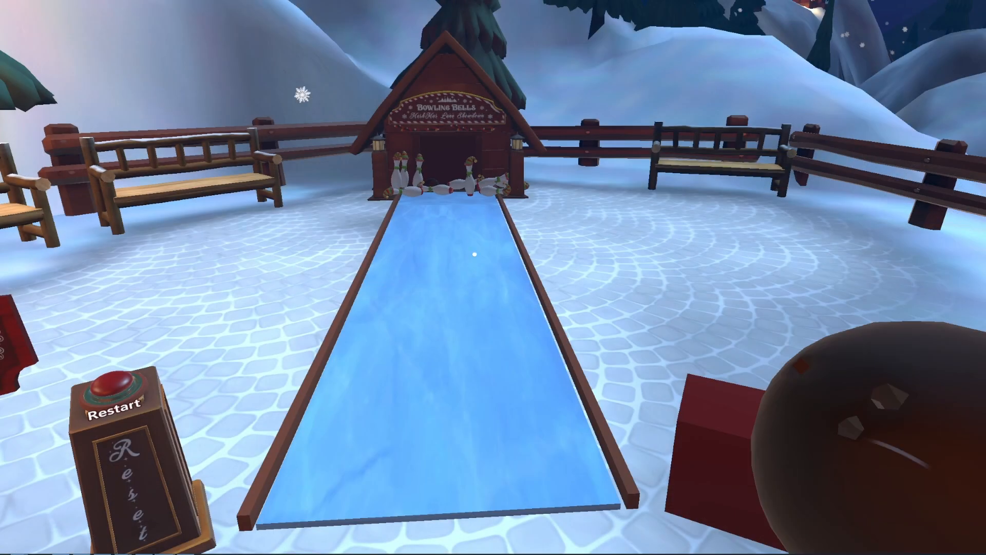
left_click(434, 223)
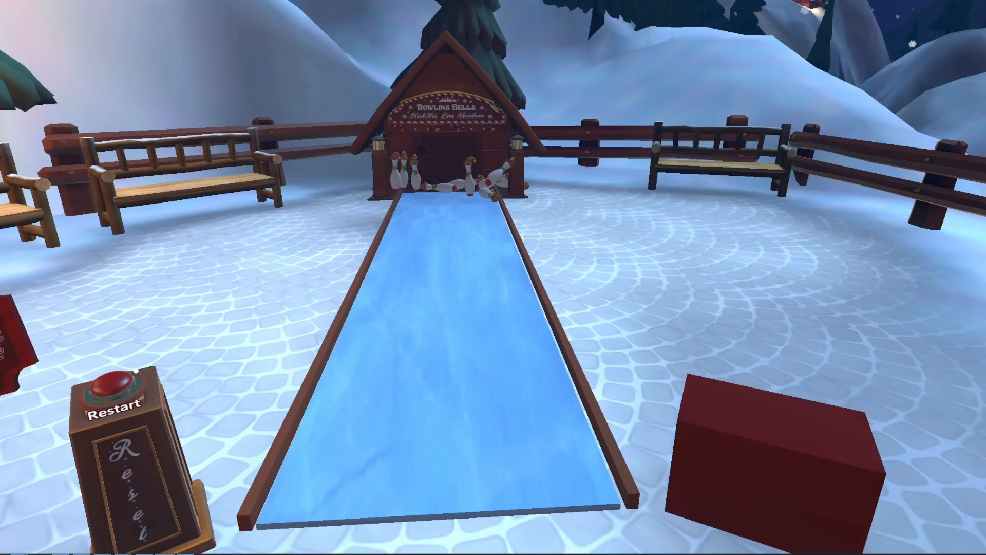
left_click(121, 389)
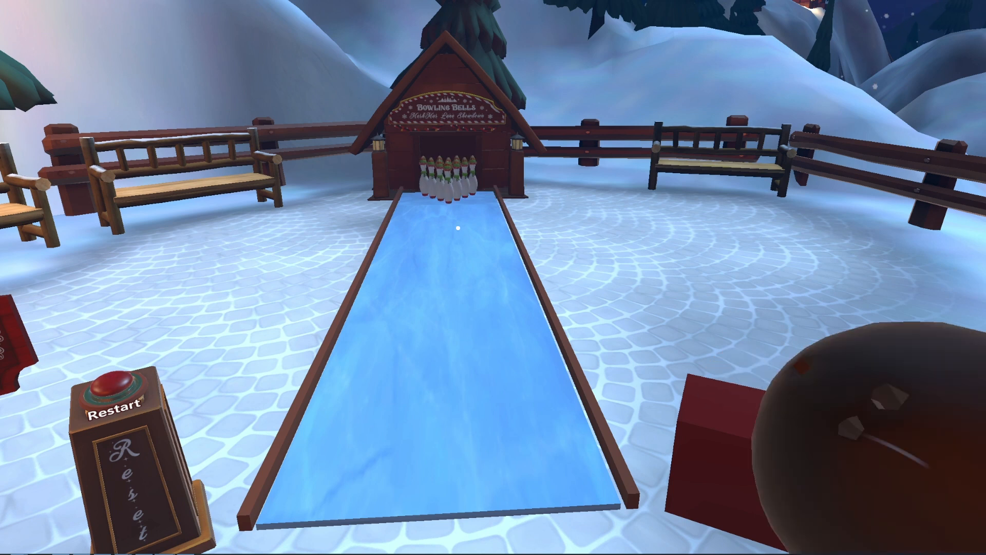
left_click(452, 222)
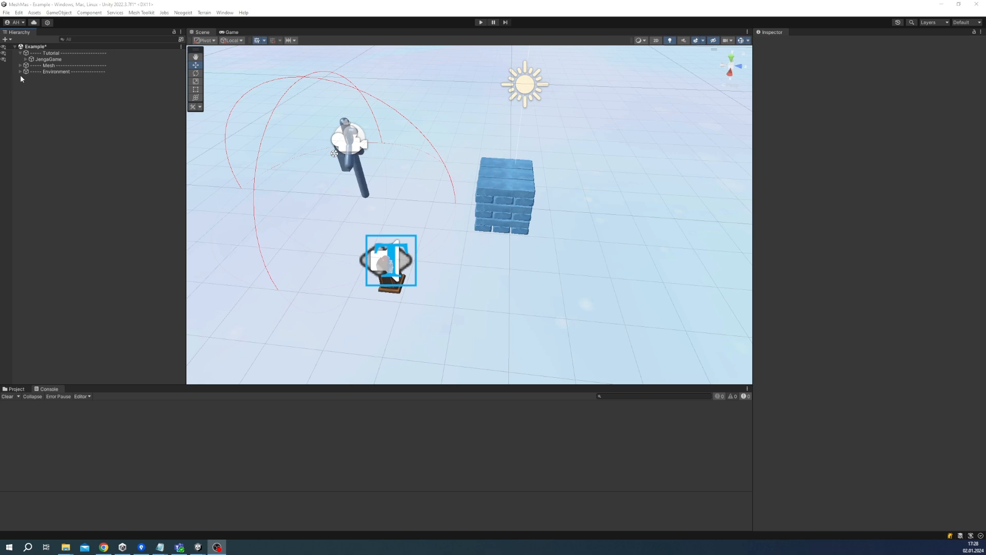
- Expand the JengaGame object in the scene hierarchy and examine its ResetButton and JengaBlocks children
left_click(49, 61)
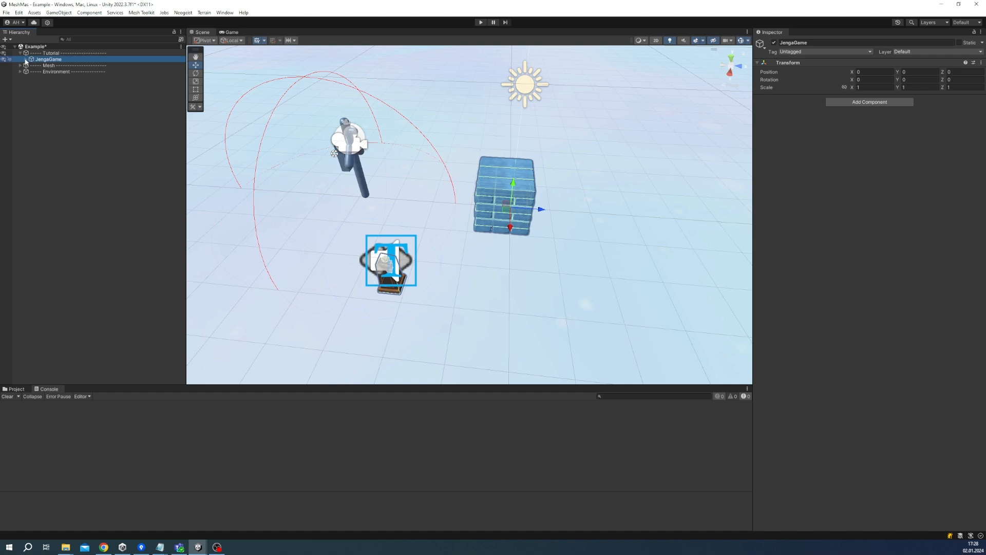
left_click(25, 60)
left_click(37, 72)
left_click(31, 72)
left_click(49, 80)
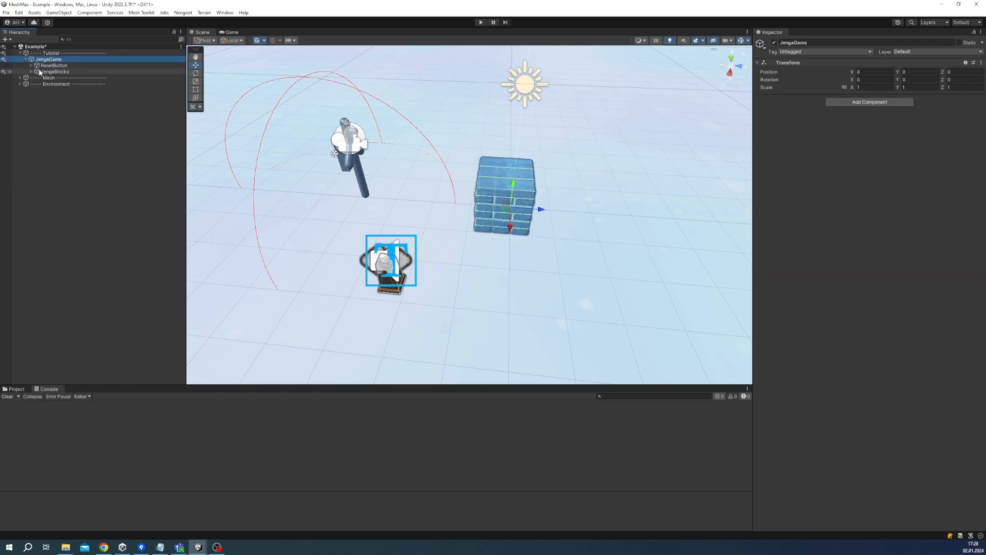
left_click(43, 72)
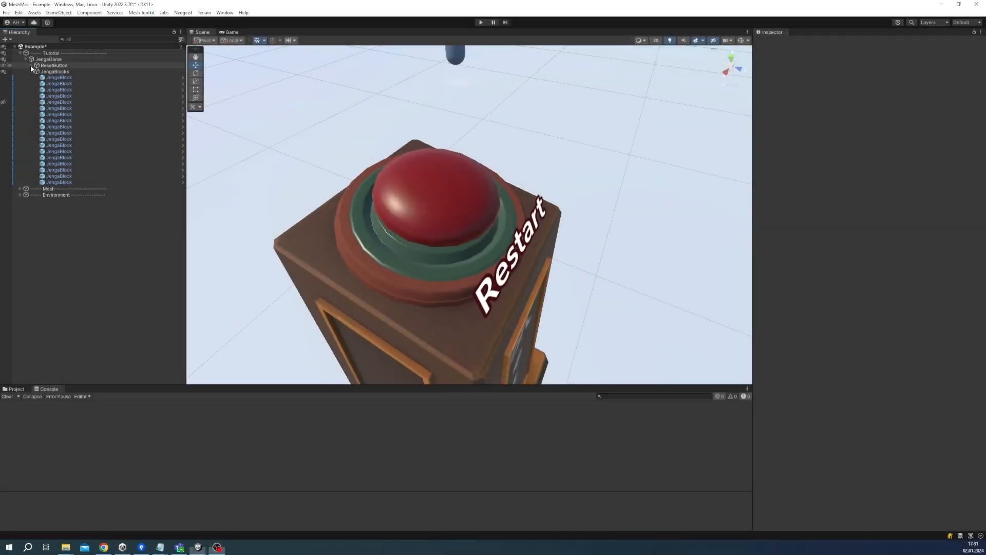
- Add a Script Machine component to buzzer_button inside ResetButton's BuzzerButton_Model, and expand its Script Machine and Variables settings
left_click(30, 65)
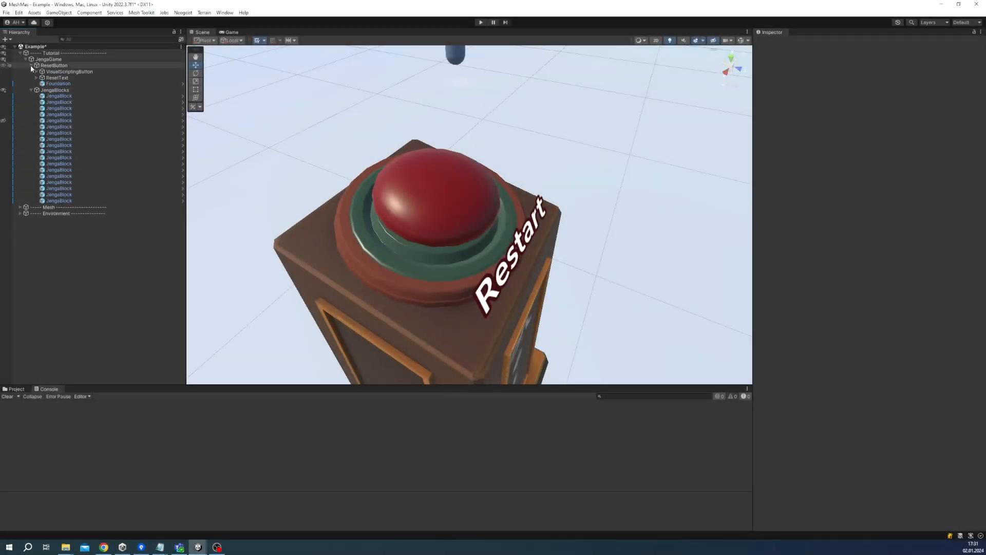
left_click(35, 72)
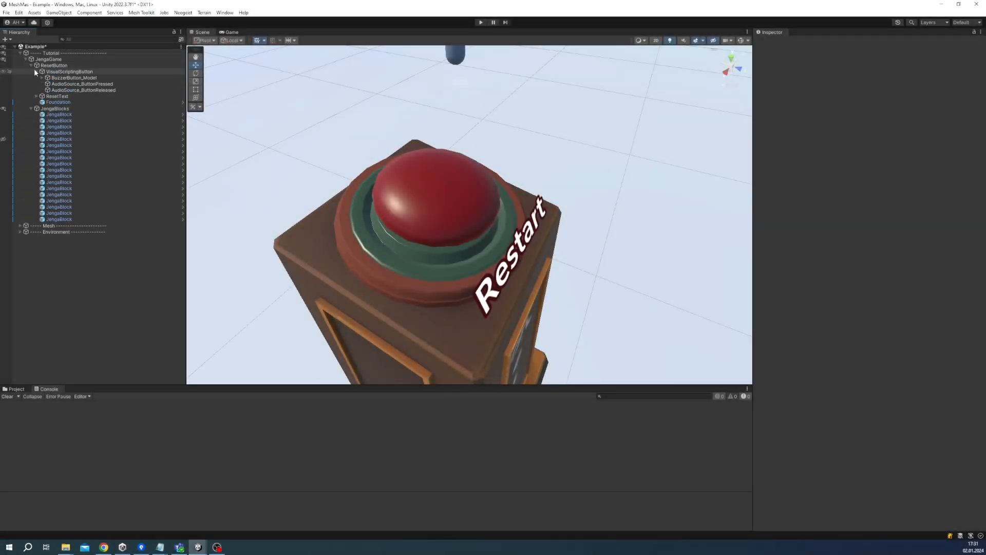
left_click(41, 78)
left_click(71, 84)
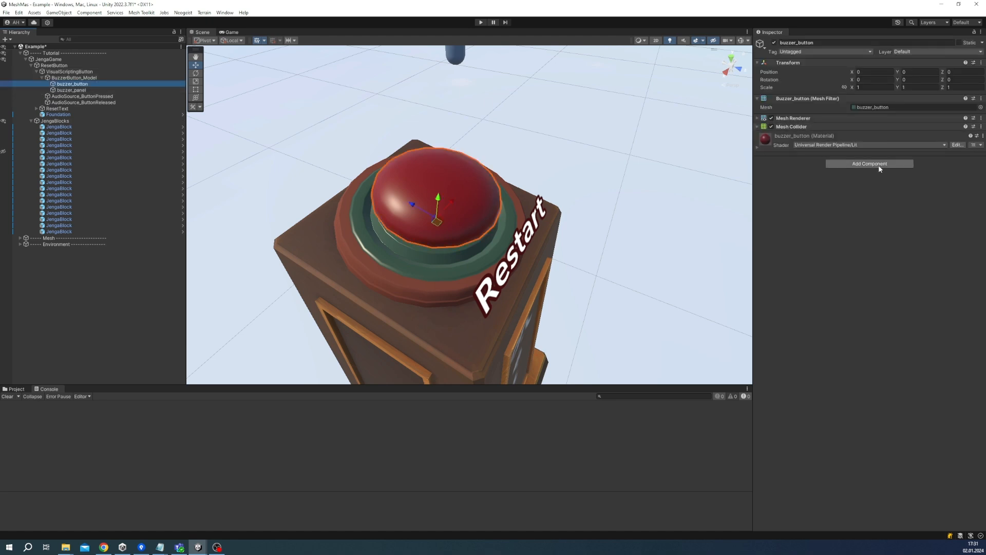
left_click(880, 163)
key("BackSpace")
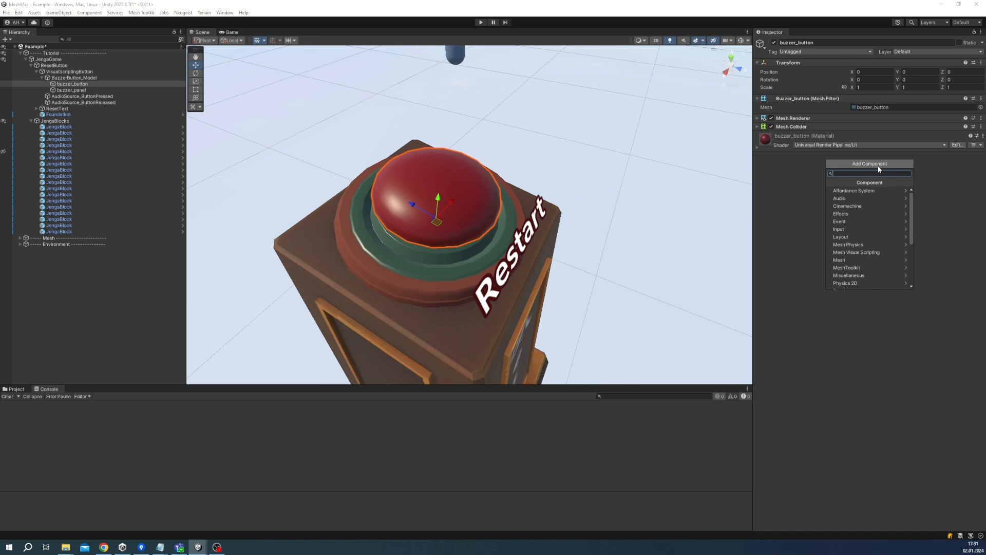
type("script")
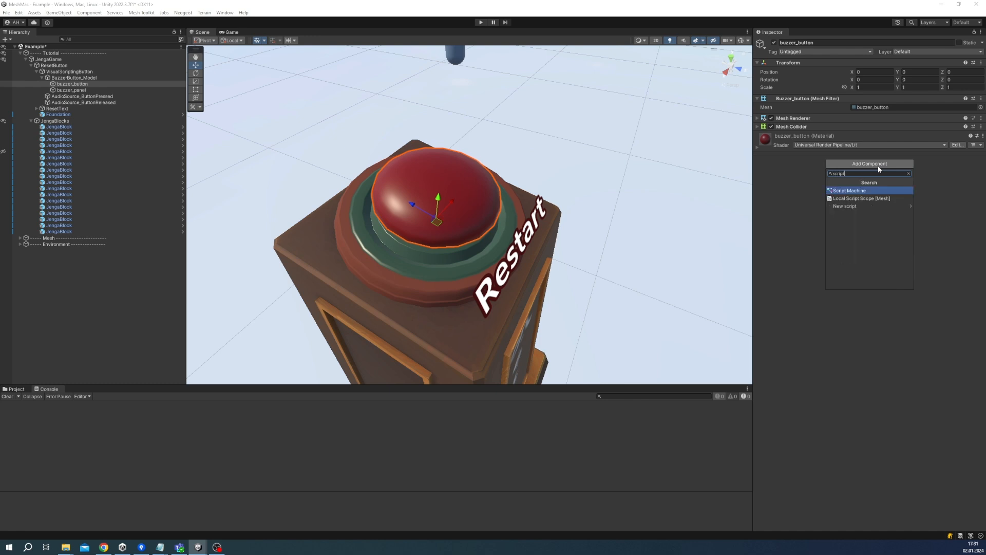
key("Return")
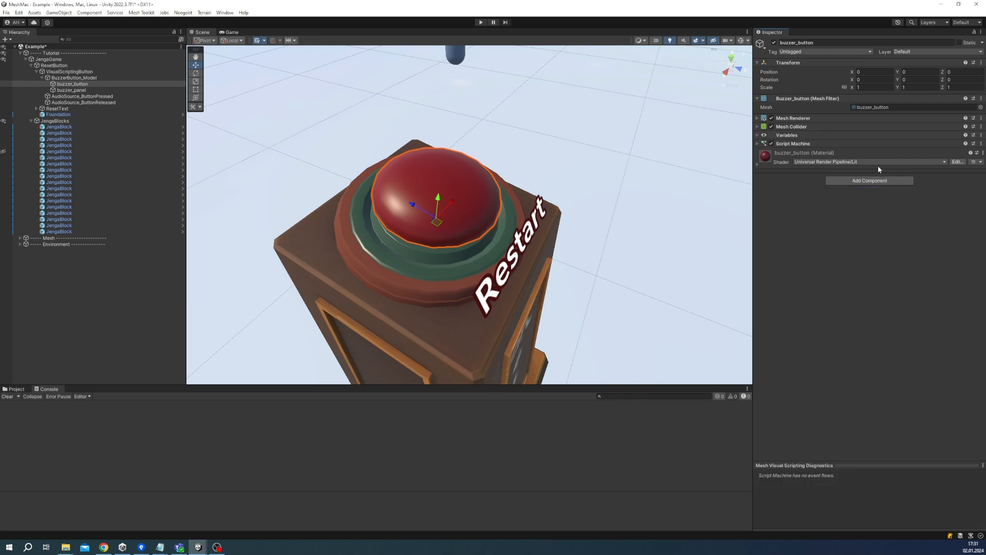
left_click(760, 143)
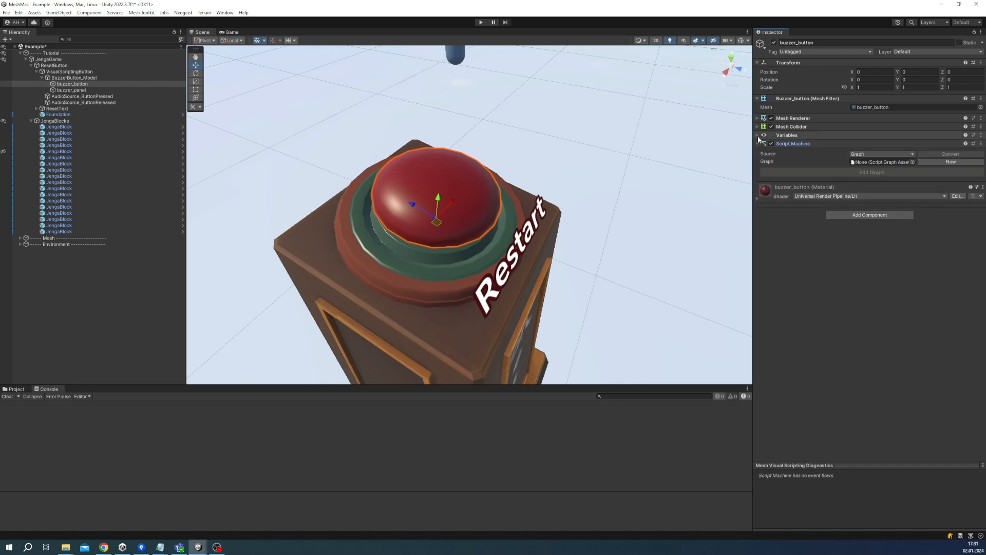
left_click(758, 135)
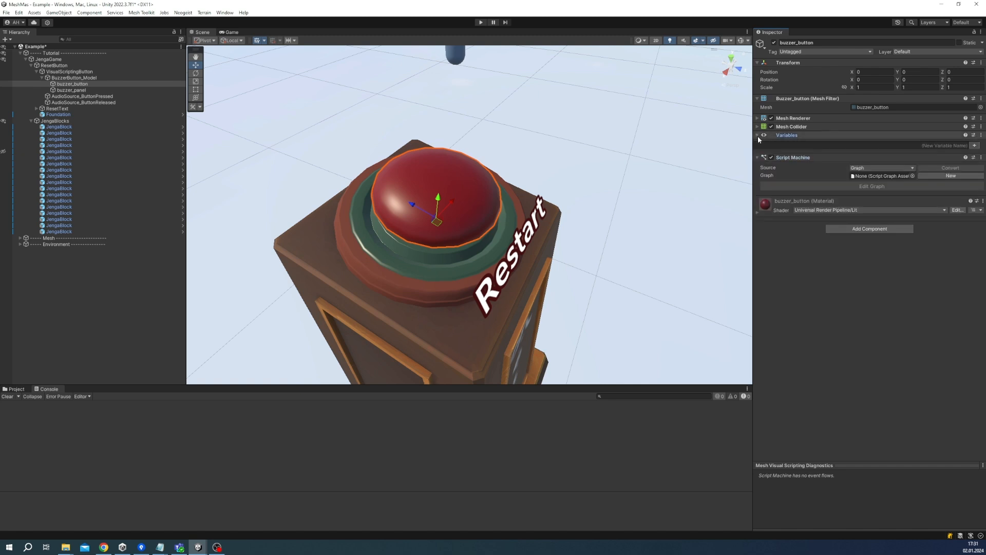
- Add a Mesh Interactable Setup component to buzzer_button and expand its settings
left_click(873, 231)
type("interactable ")
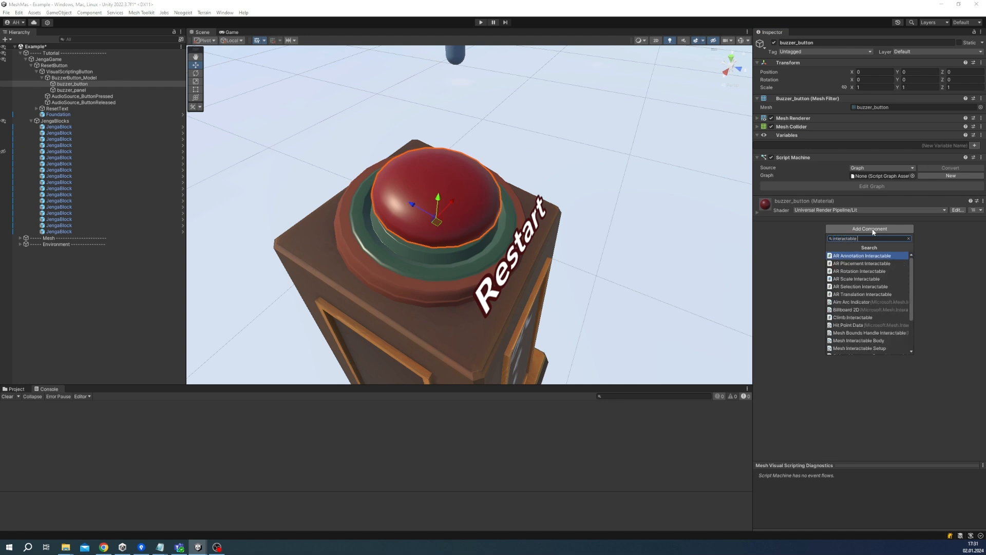
type("set")
key("Return")
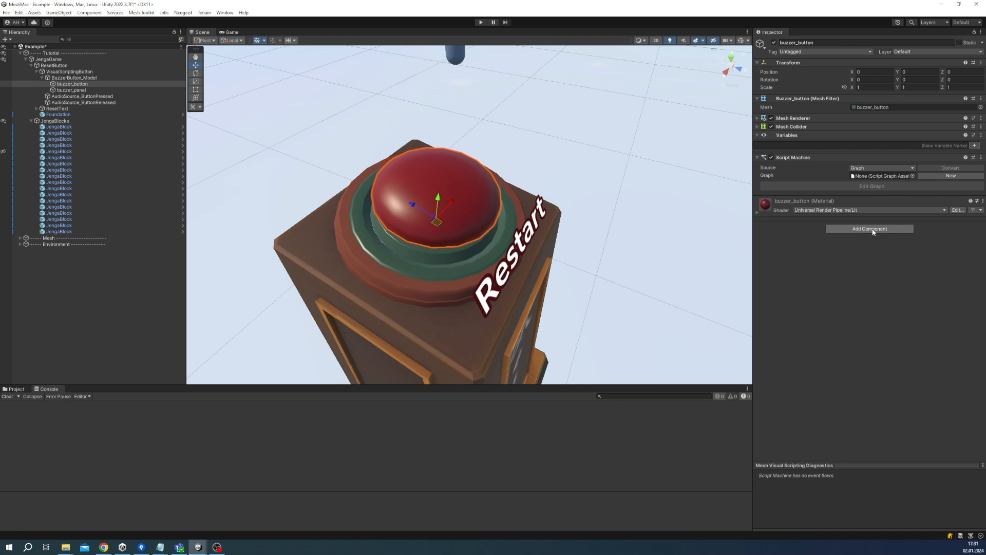
left_click(757, 201)
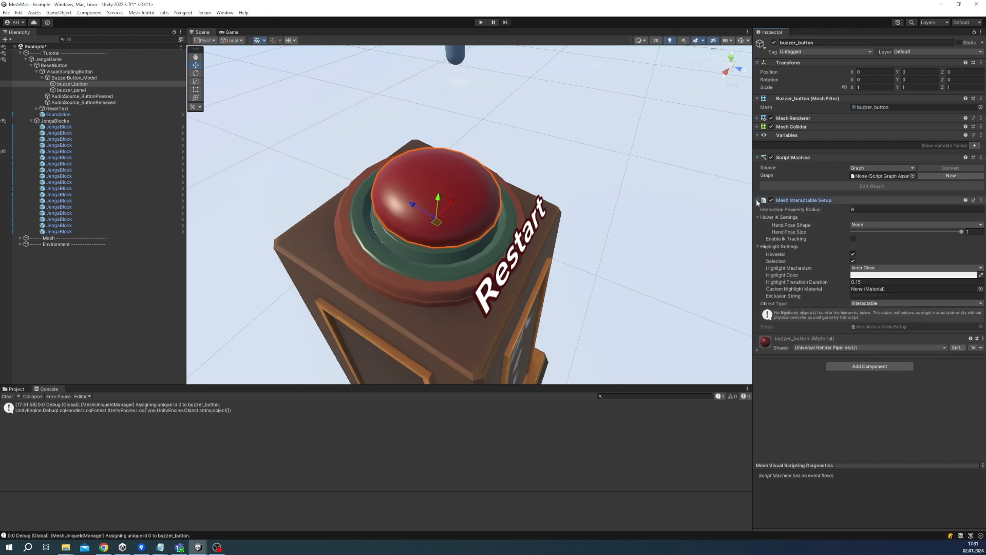
- Add an Animator component to buzzer_button and expand its settings
left_click(852, 366)
type("animator")
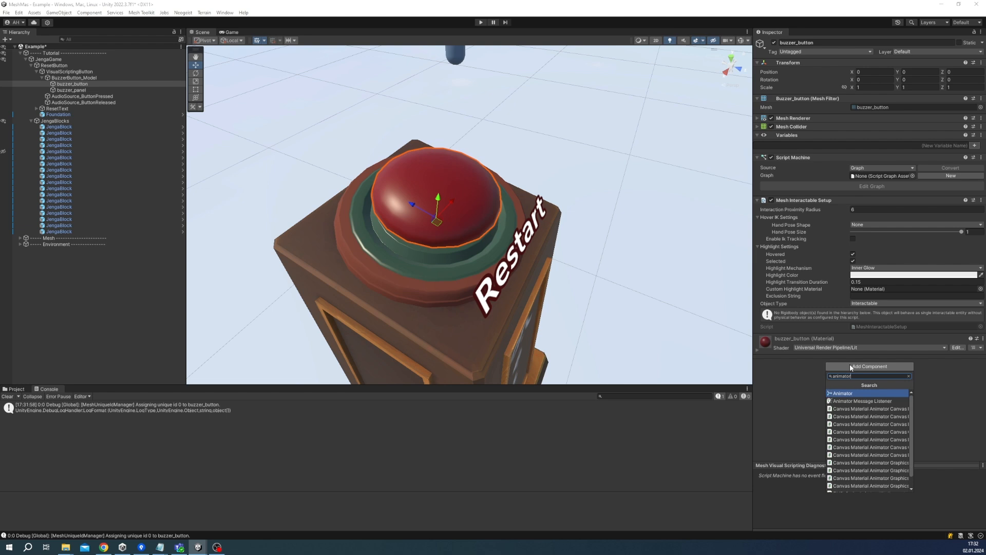
key("Return")
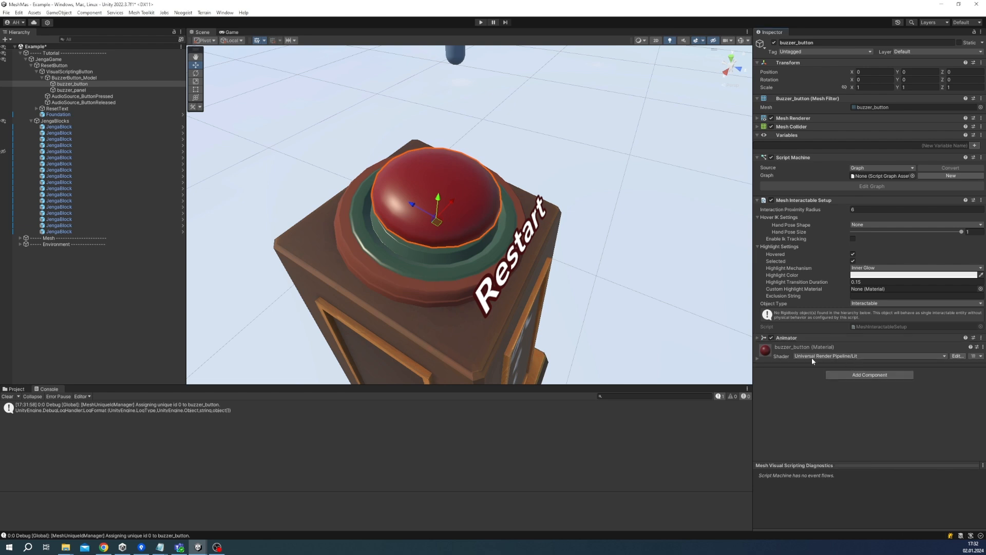
left_click(757, 338)
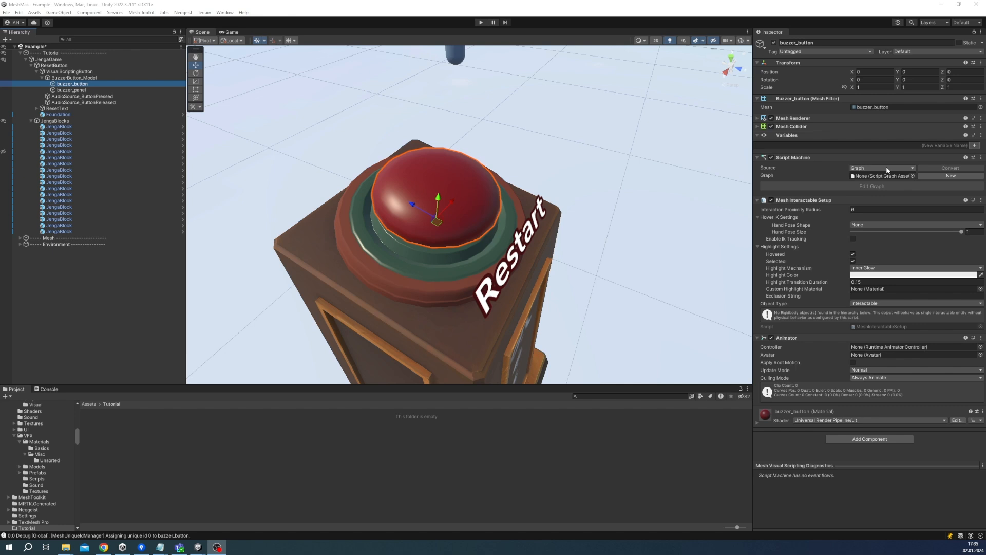
left_click(886, 167)
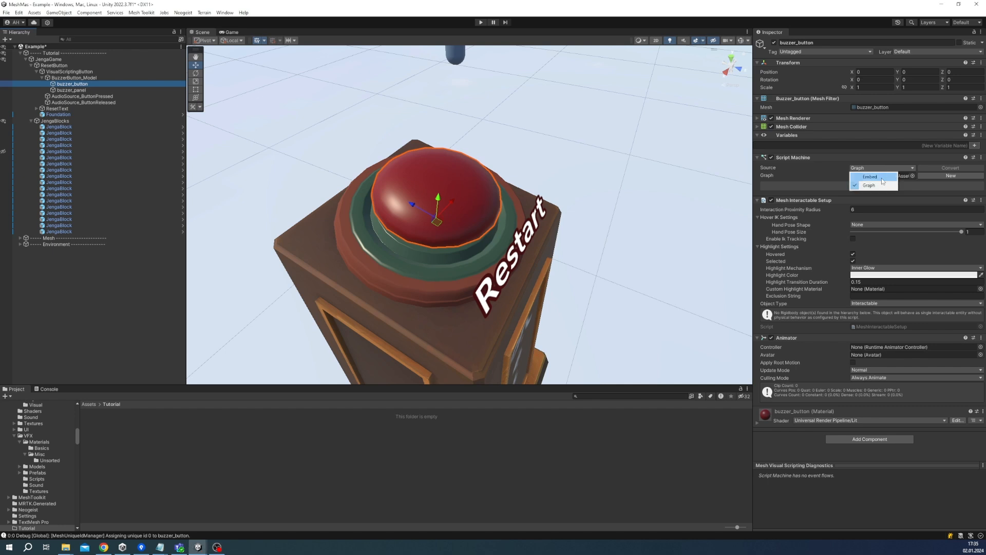
left_click(883, 177)
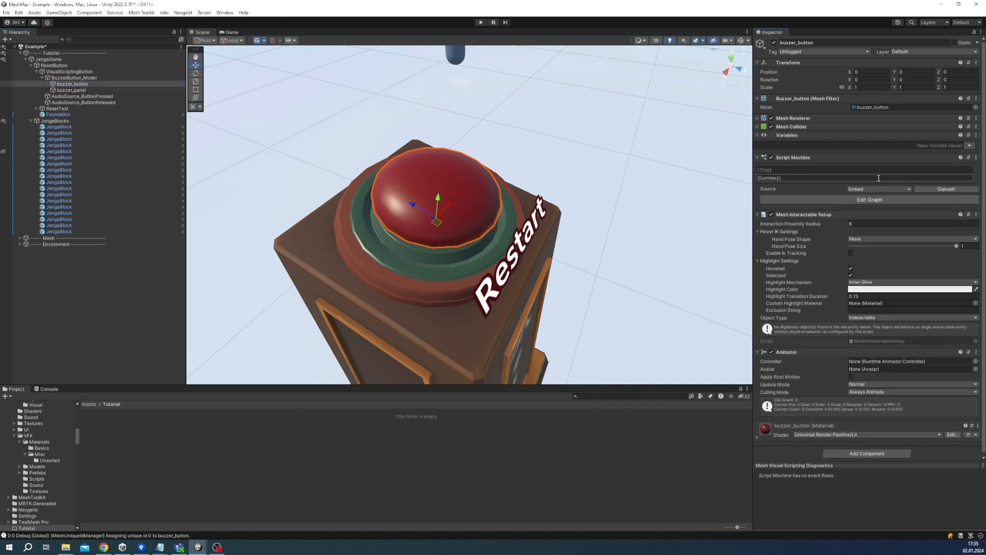
left_click(877, 188)
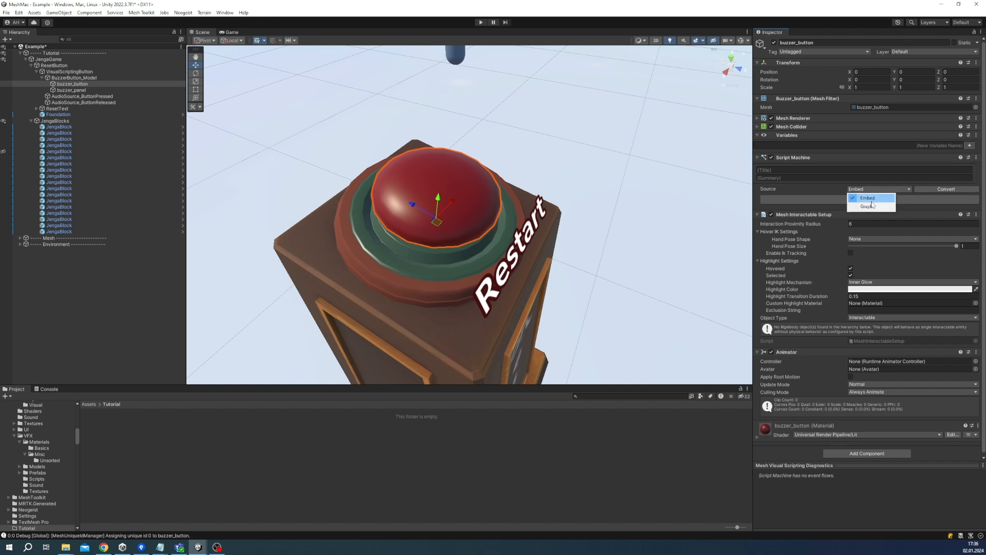
left_click(872, 207)
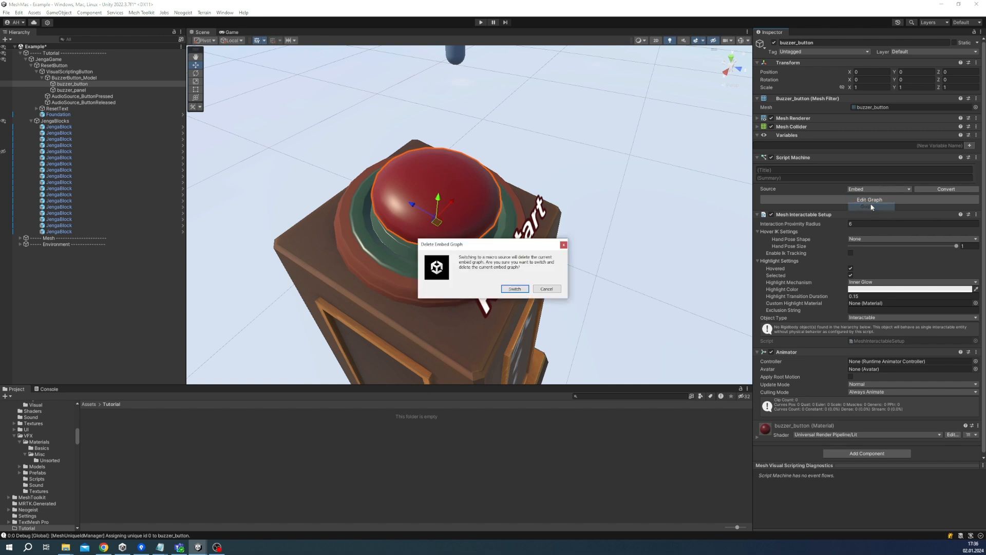
left_click(514, 289)
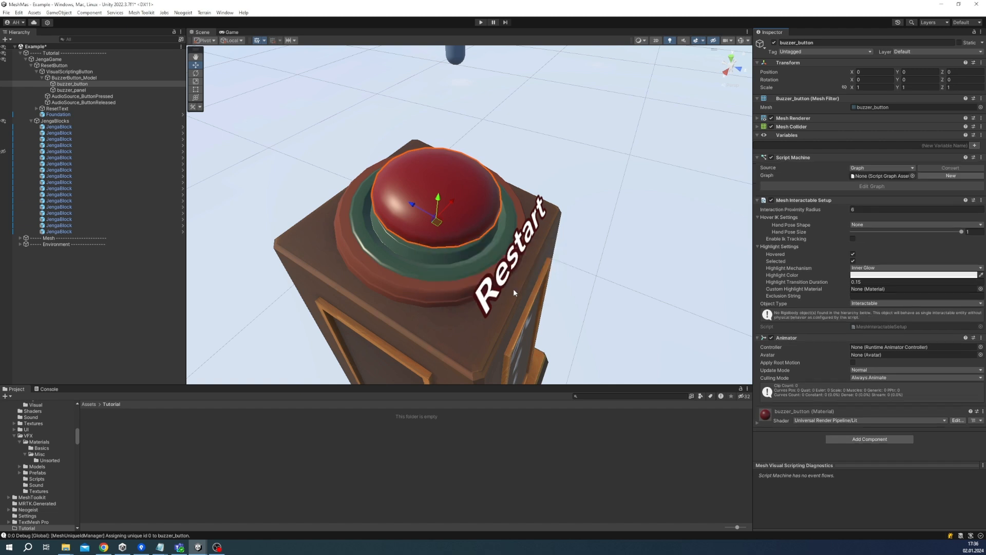
- Create a visual scripting Script Graph asset named ResetButton in the Assets/Tutorial folder
right_click(352, 431)
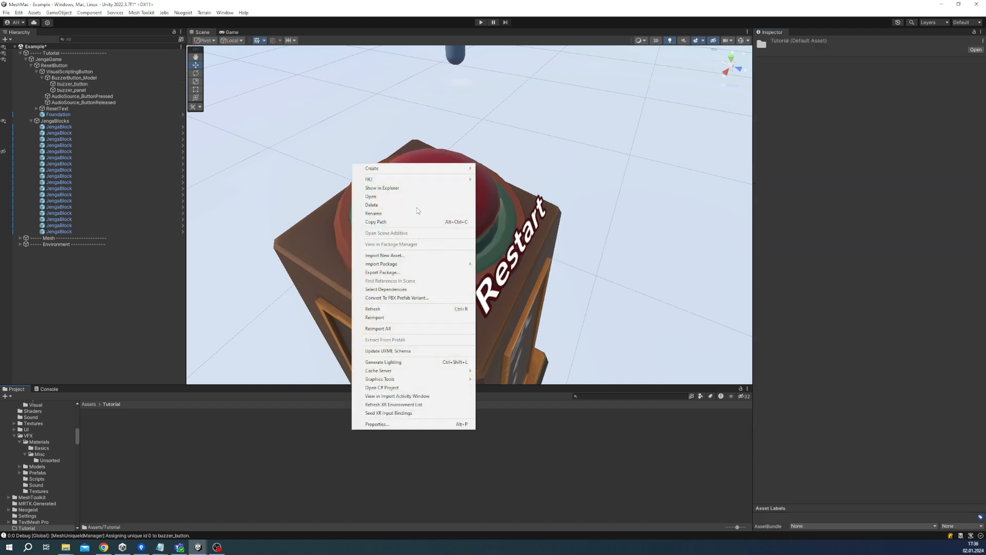
mouse_move(425, 167)
mouse_move(500, 162)
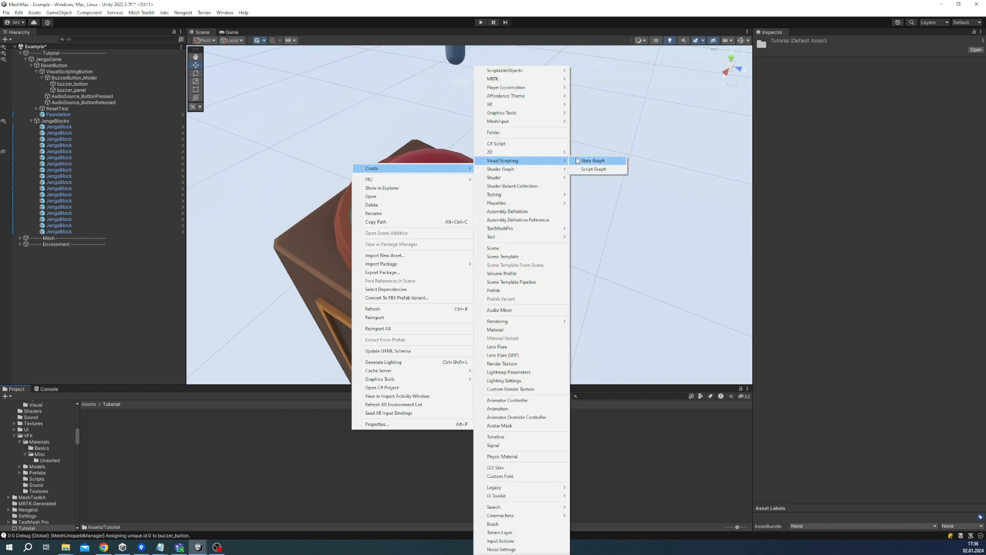
left_click(593, 169)
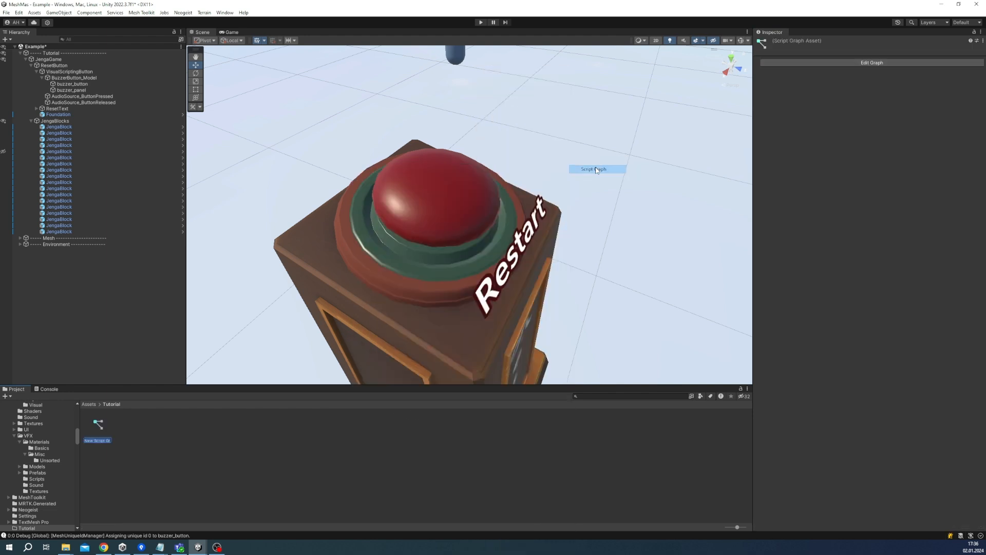
type("ResetButton")
key("Return")
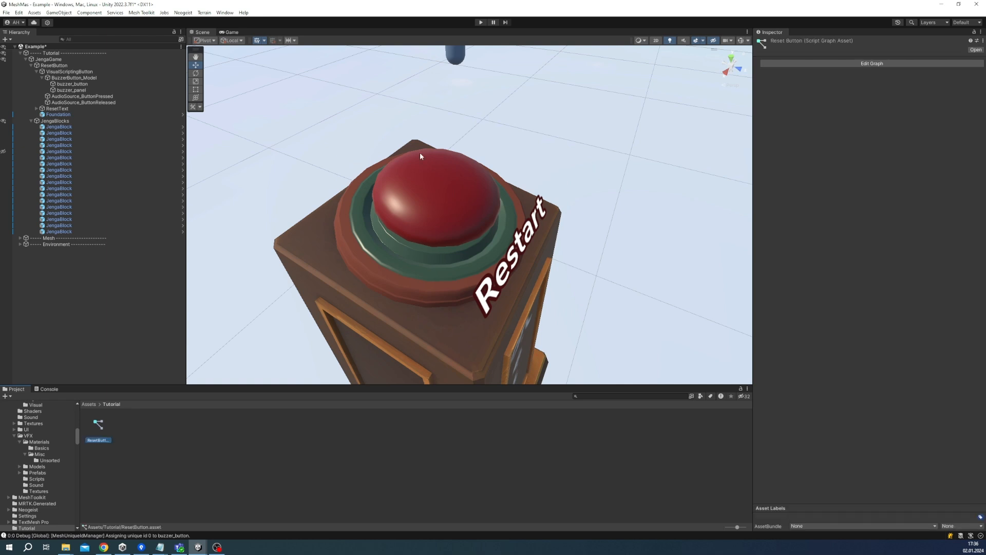
- Assign the ResetButton graph to buzzer_button's Script Machine, with title "Reset Button" and summary "Resets the current game"
left_click(92, 84)
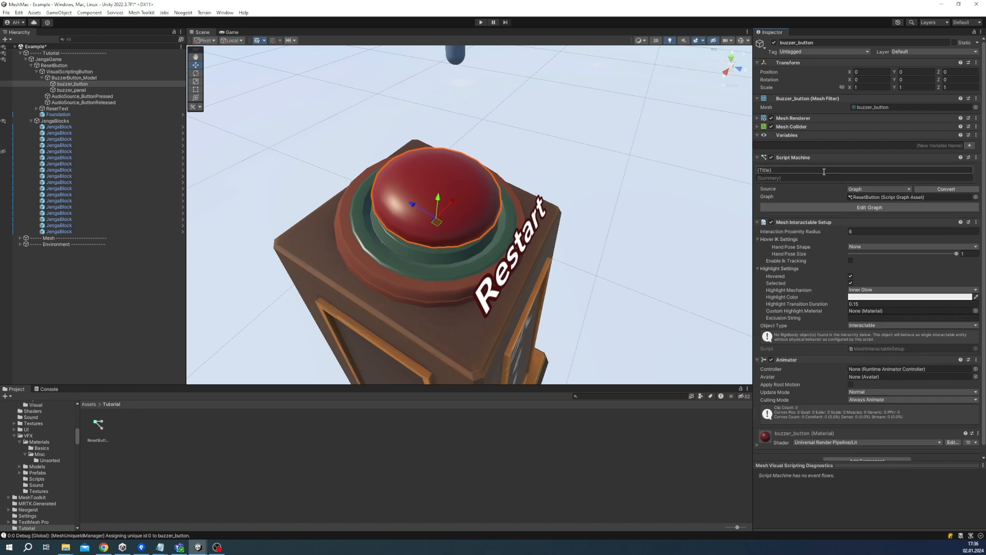
left_click(824, 170)
type("Reset Button")
key("Tab")
type("R")
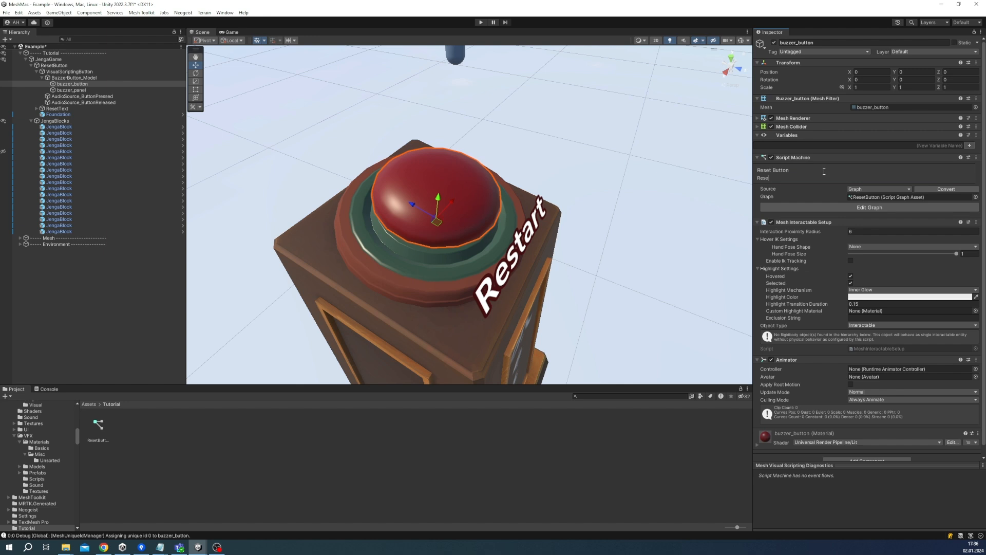
type("esets the current game")
- Open the Reset Button graph for editing and add a Mesh Interactable Body: Is Selected node
left_click(867, 207)
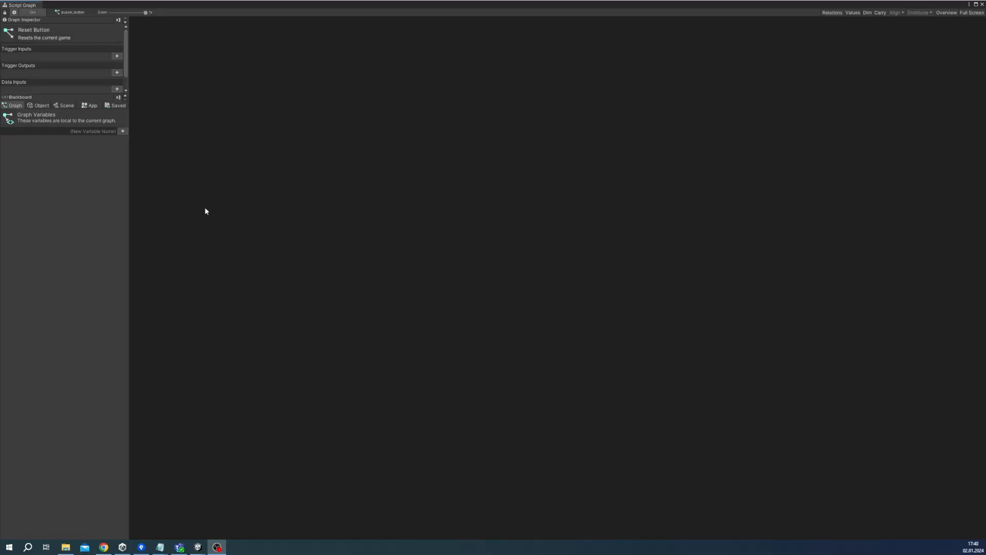
right_click(322, 177)
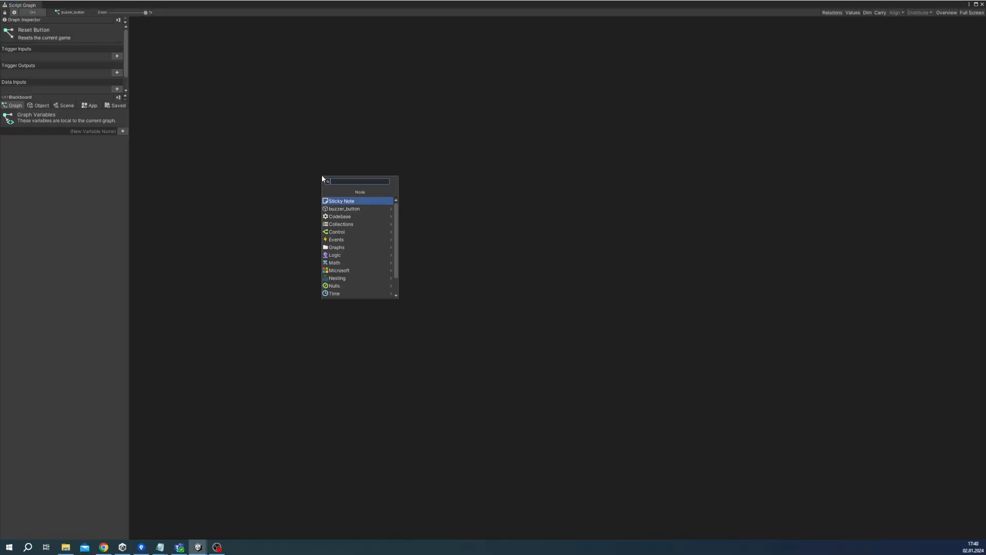
type("is")
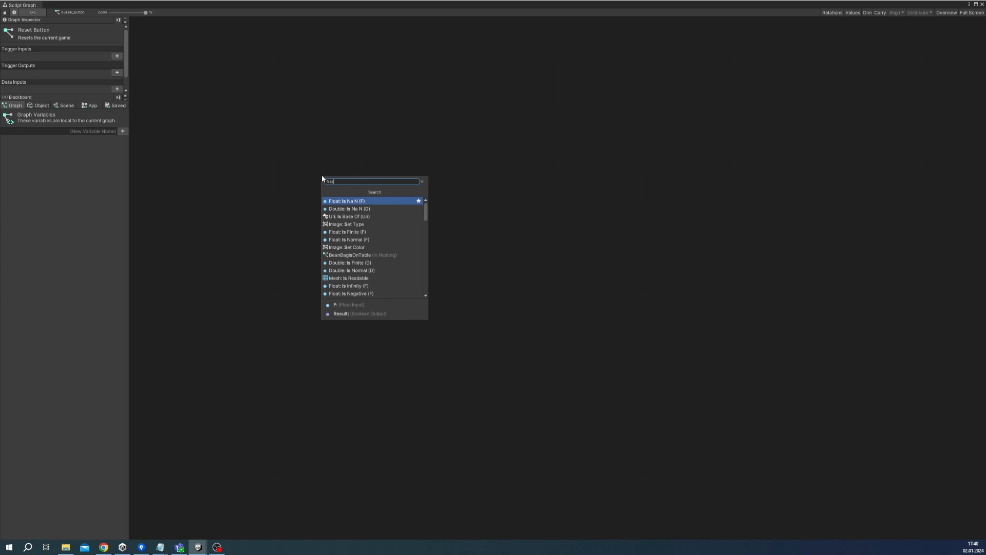
type("selected")
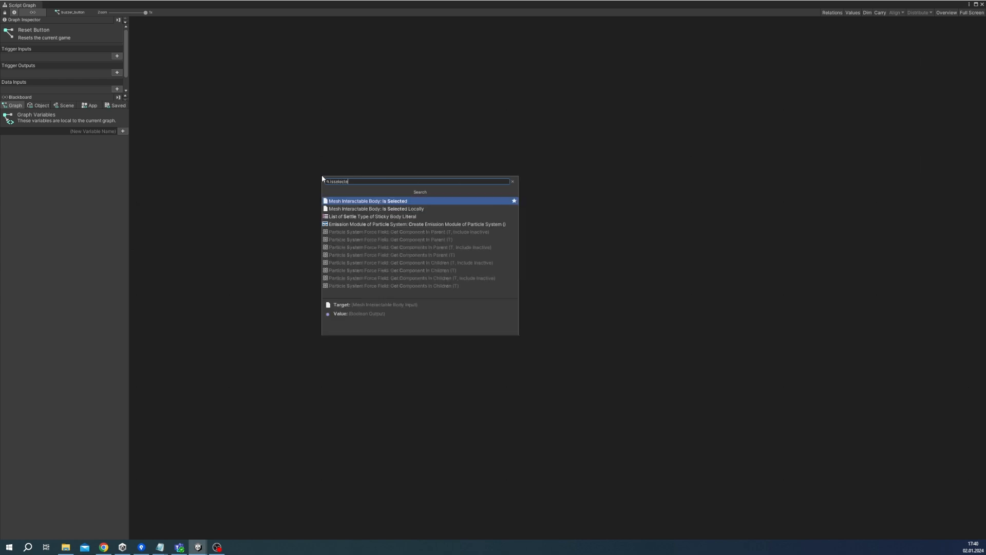
left_click(396, 202)
- Add an On State Changed event node fed by the Is Selected output and place it close beside that node
left_click_drag(392, 198, 434, 200)
type("onstatechange")
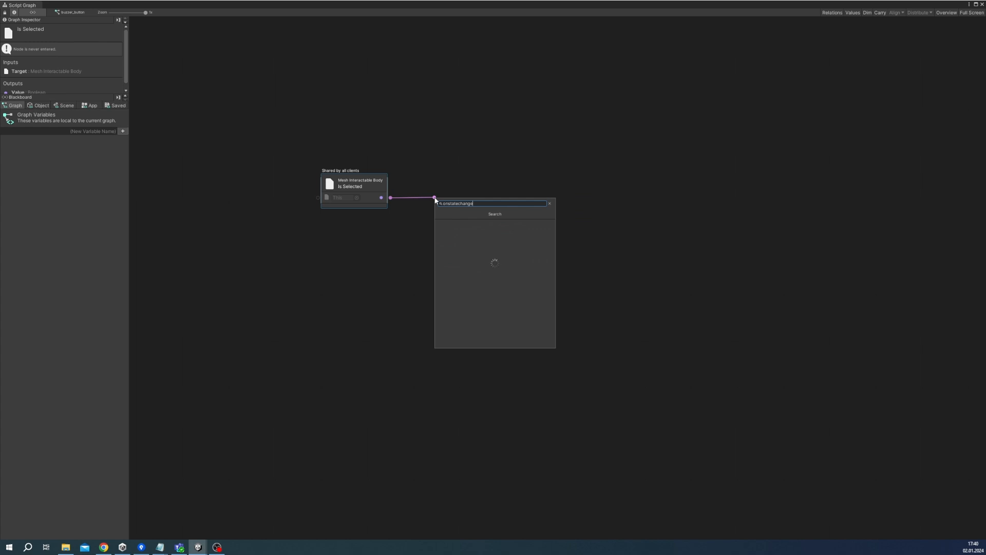
type("d")
key("Return")
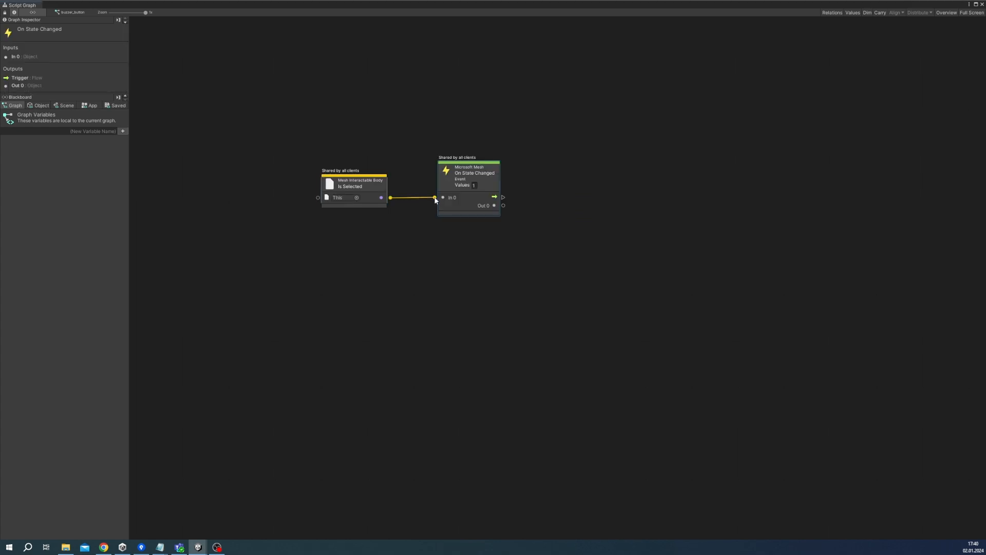
left_click_drag(463, 172, 437, 173)
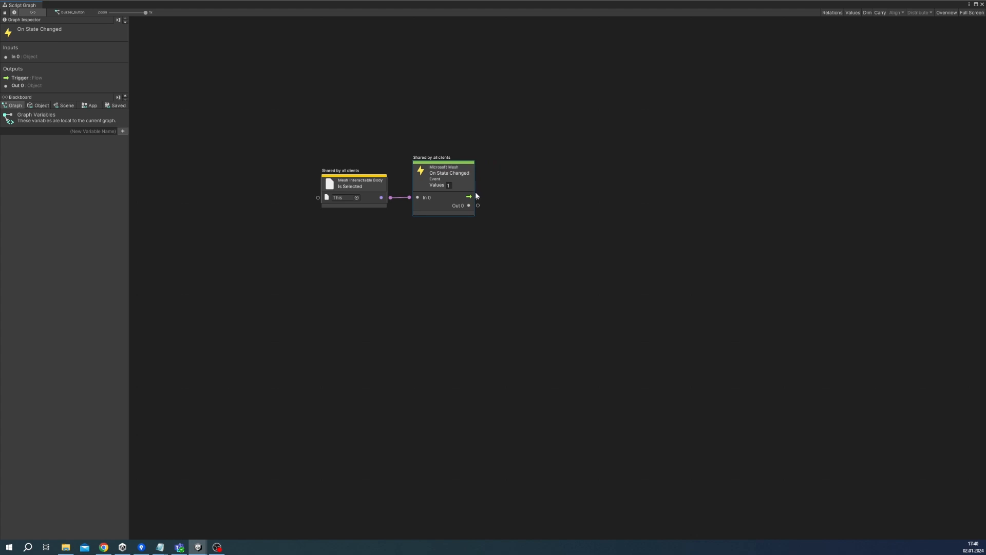
- Add an If node triggered by On State Changed, and connect Out 0 to its condition
left_click_drag(477, 198, 499, 200)
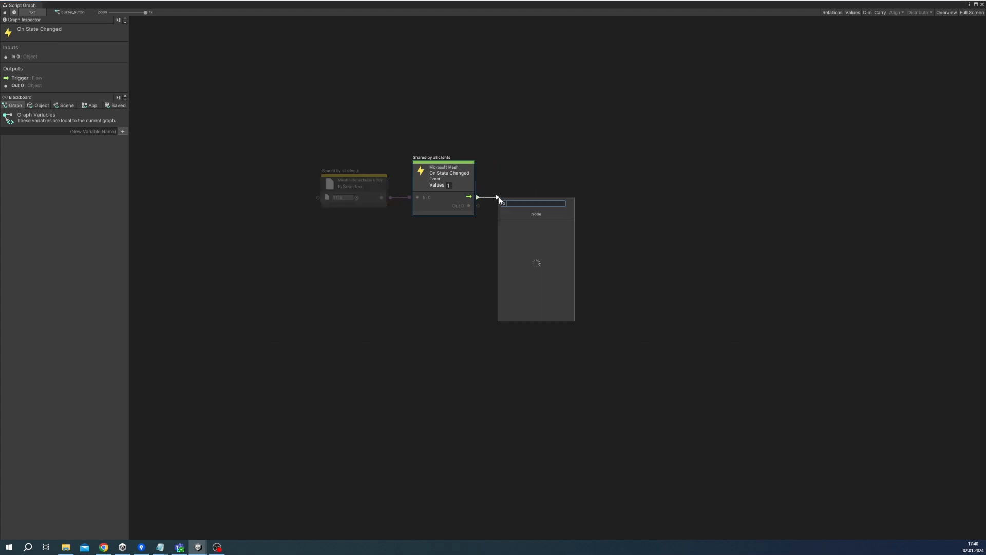
type("if")
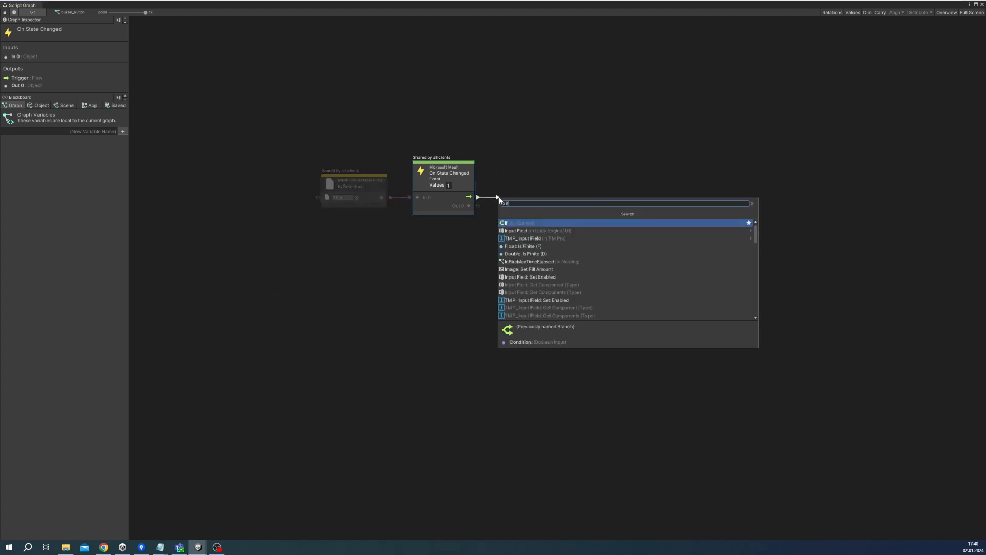
key("Return")
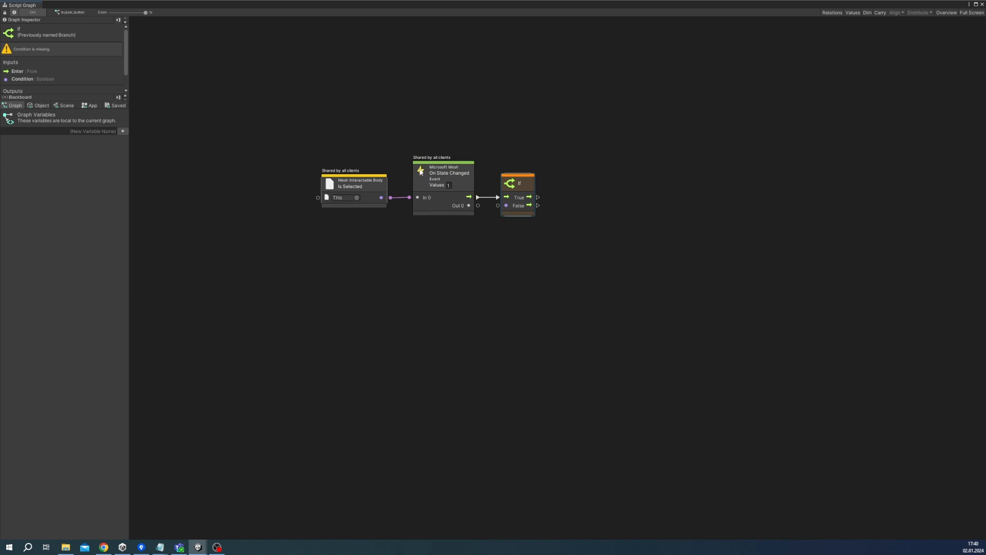
left_click_drag(478, 210, 499, 210)
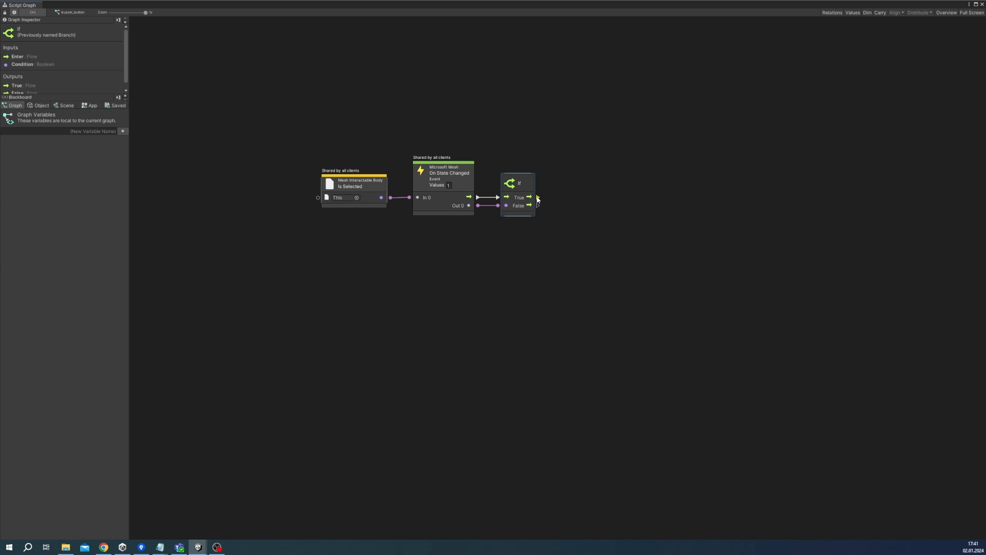
- Group the Is Selected, On State Changed and If nodes under the title "Detect Input"
left_click_drag(308, 129, 551, 227, "ctrl")
double_click(319, 134)
type("Detect")
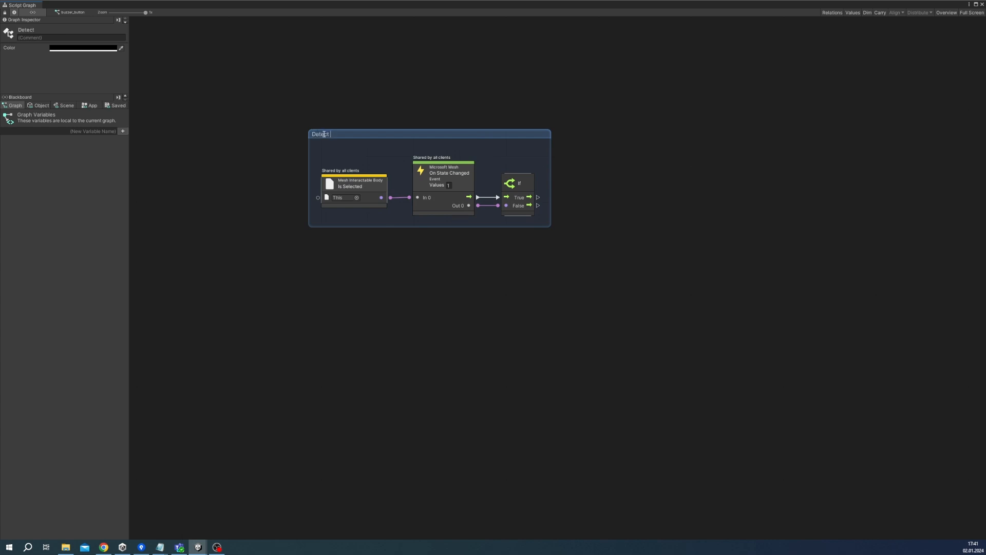
type(" Input")
left_click(582, 212)
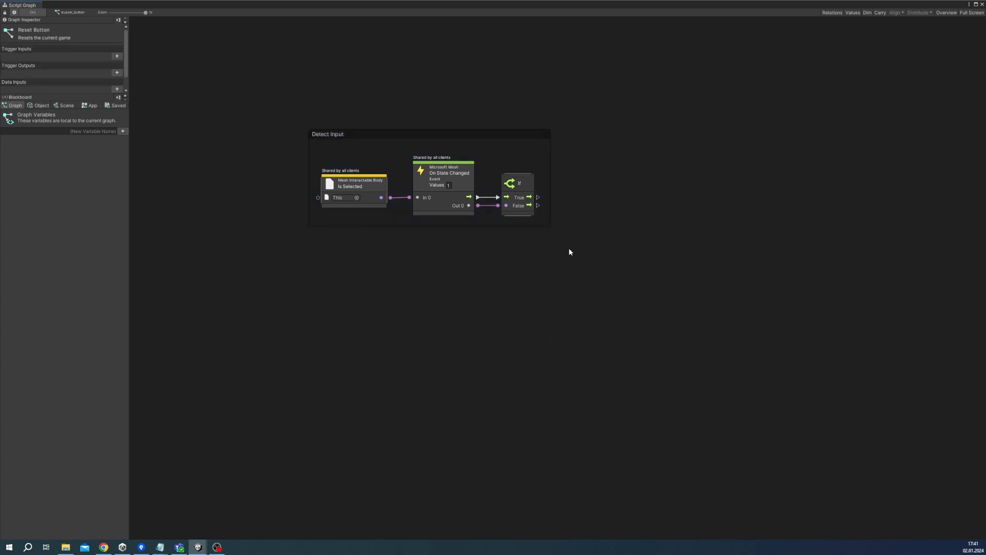
- Create an object variable named ResetReferenceVariable and place its Get Variable node below the Detect Input group
left_click(36, 106)
left_click(42, 136)
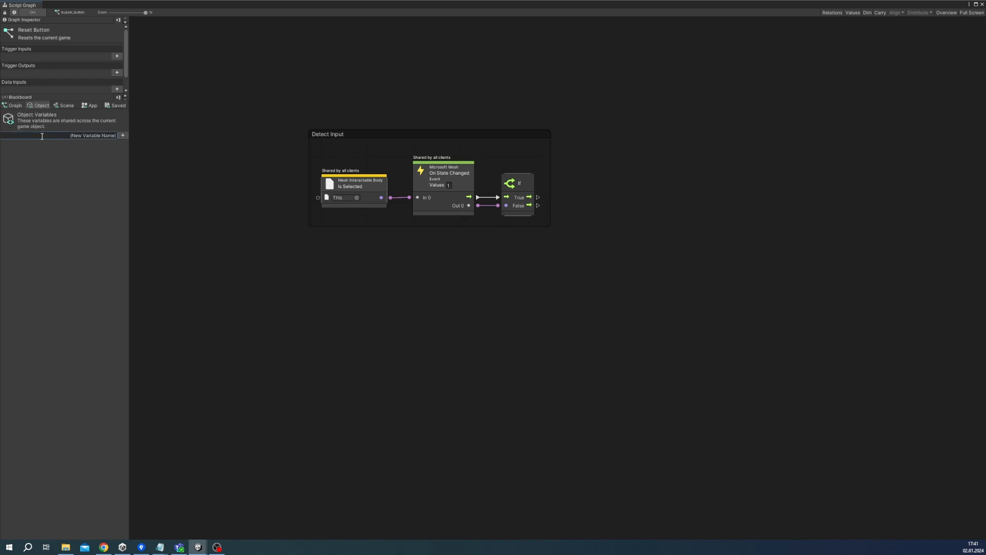
type("ResetReferenceVariable")
key("Return")
left_click_drag(8, 143, 537, 285)
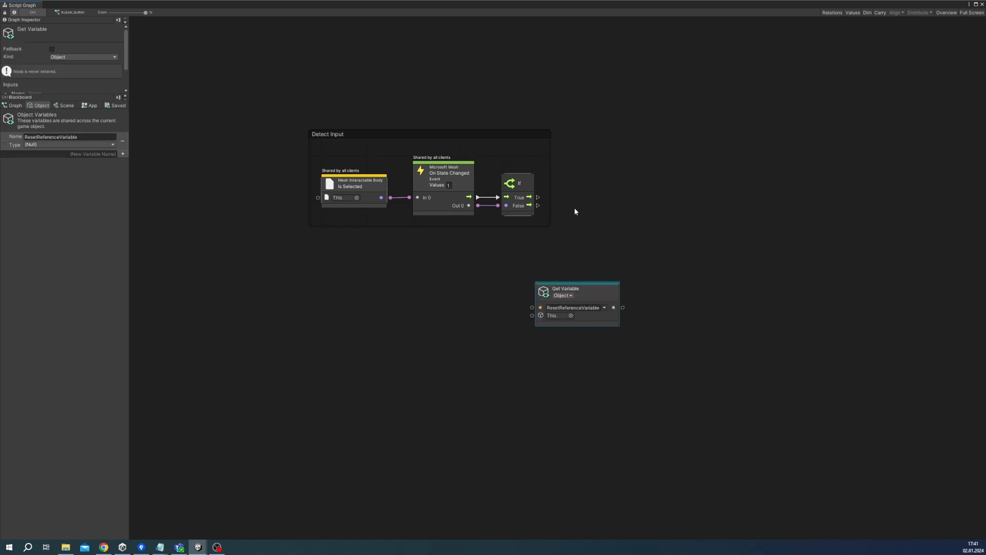
- Add a Get Component node of type Reset Body Transforms, fed by ResetReferenceVariable and triggered by the If node's True output
left_click_drag(622, 307, 634, 241)
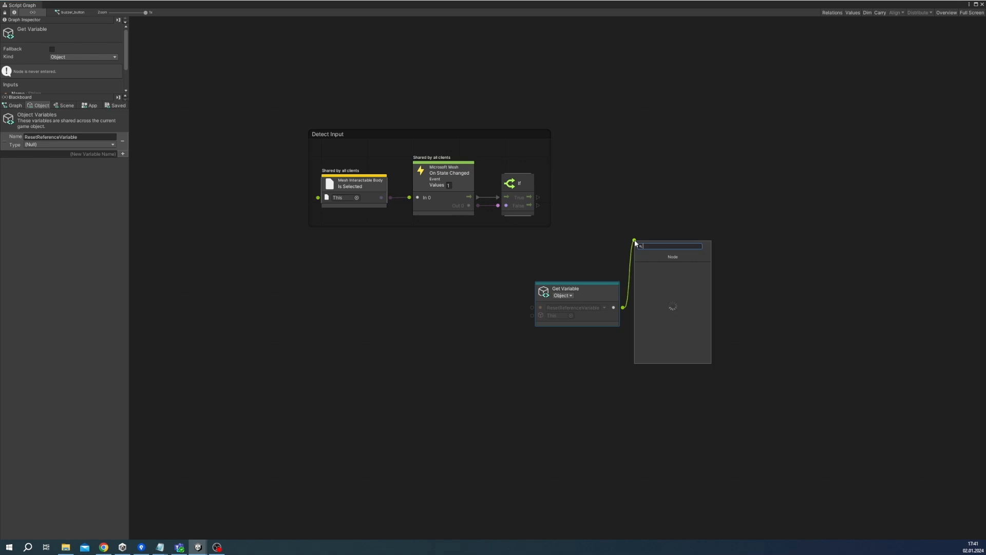
type("getcompone")
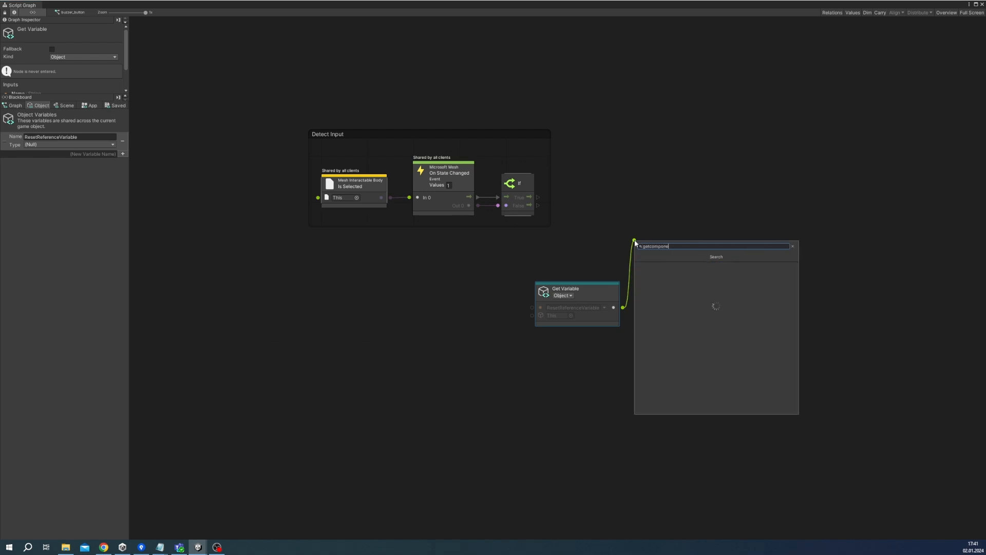
key("Return")
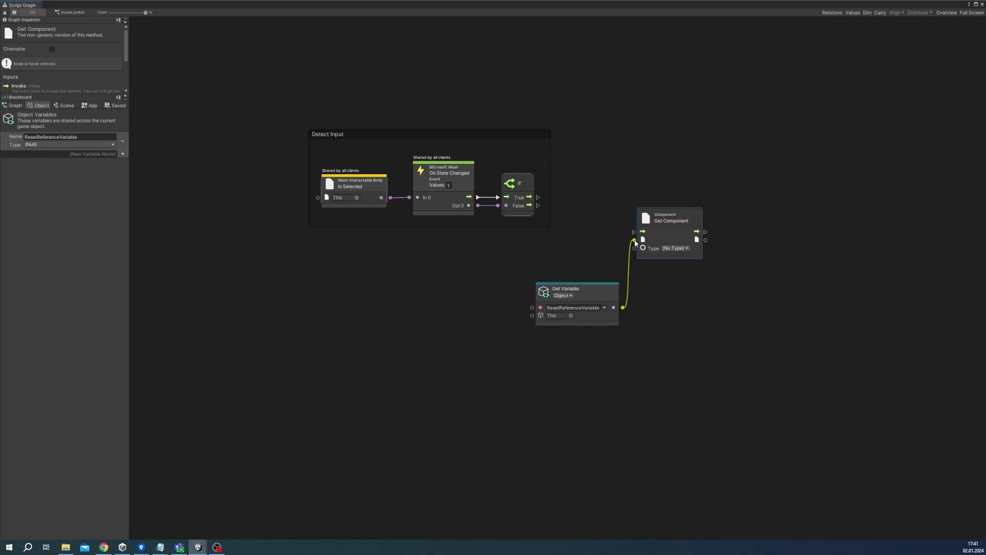
left_click(671, 249)
type("resetbo")
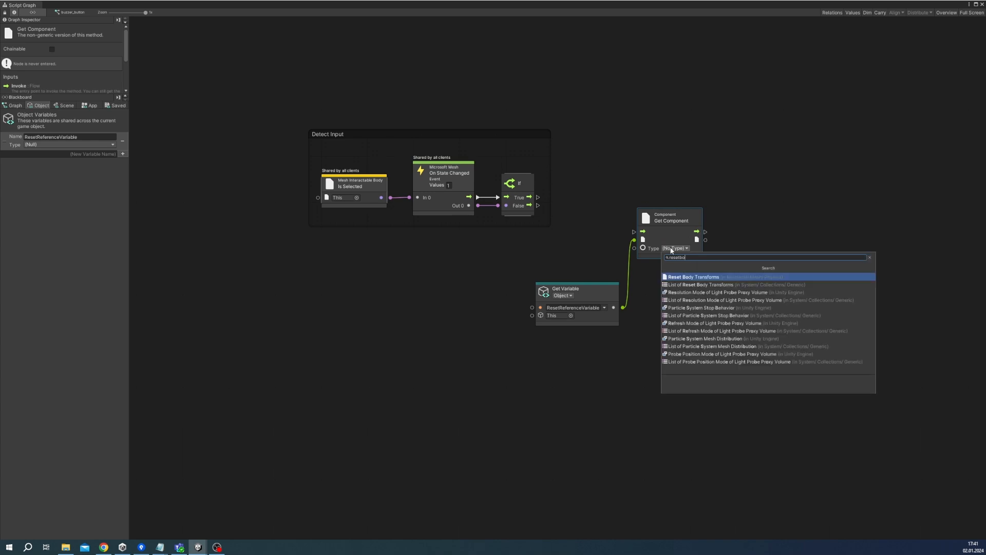
key("Return")
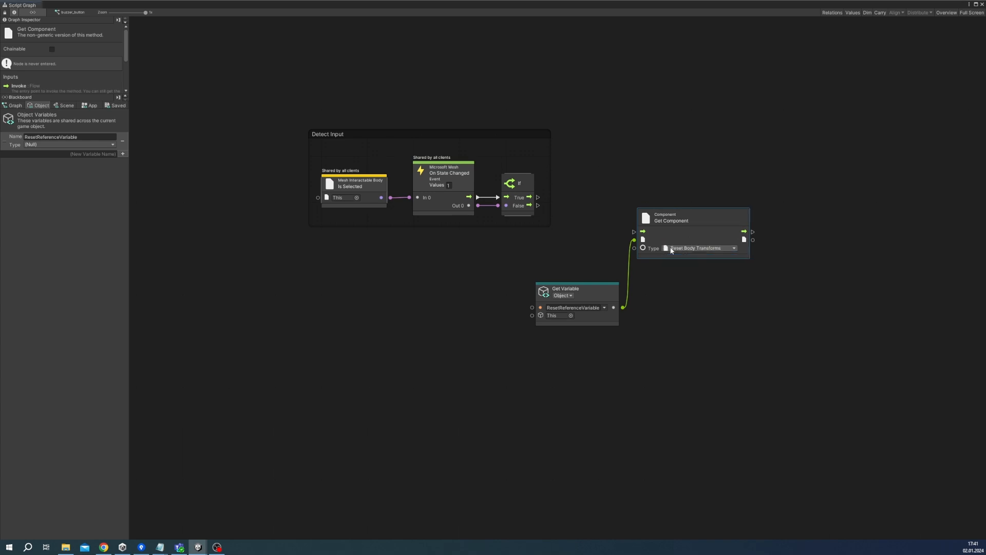
left_click_drag(538, 197, 671, 189)
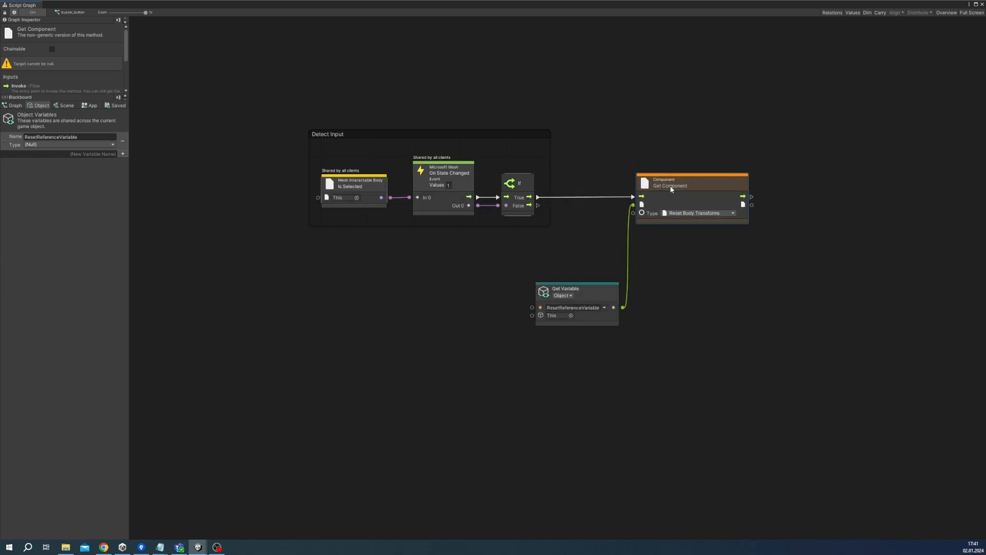
left_click_drag(592, 294, 595, 267)
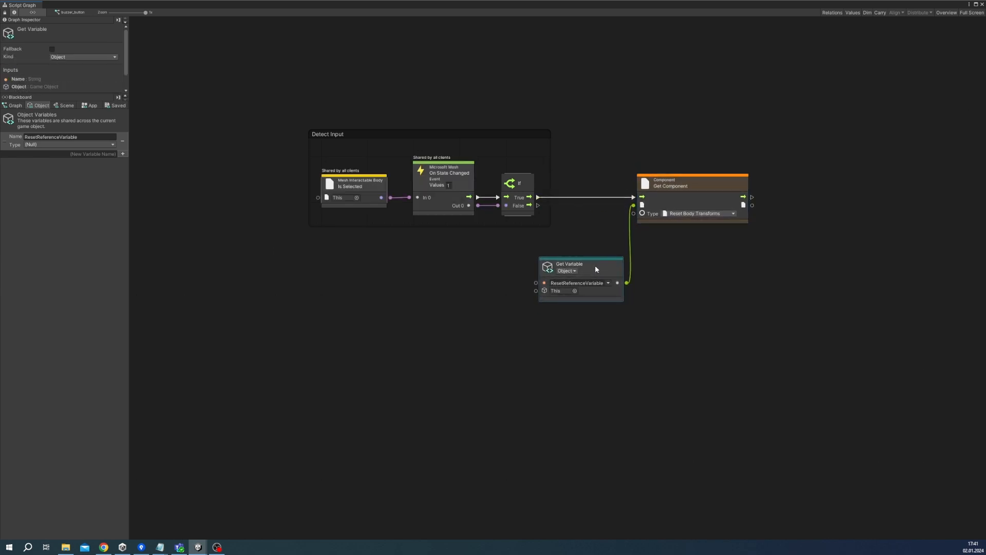
- Add a Reset Body Transforms Now node after Get Component, connected to its flow and component outputs
left_click_drag(751, 197, 777, 196)
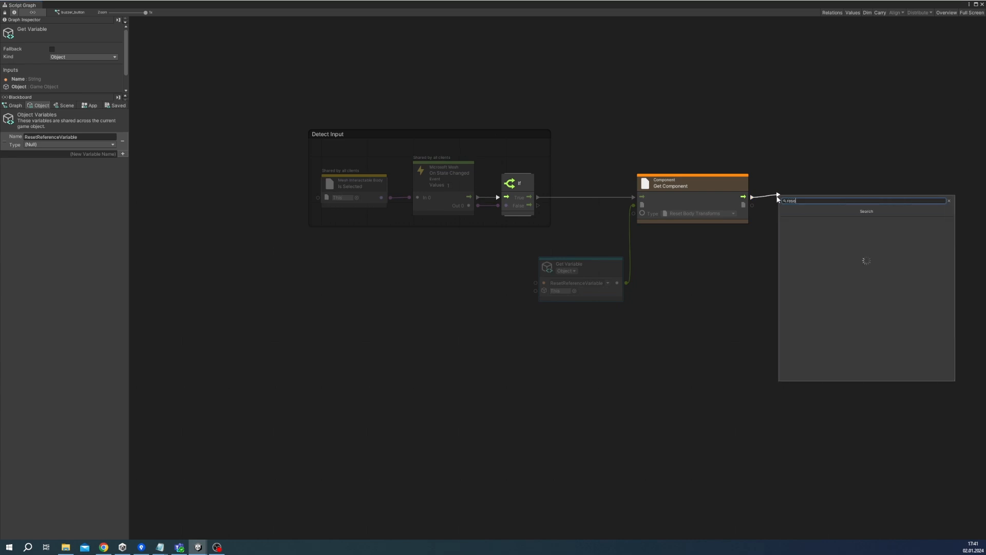
type("resetbody")
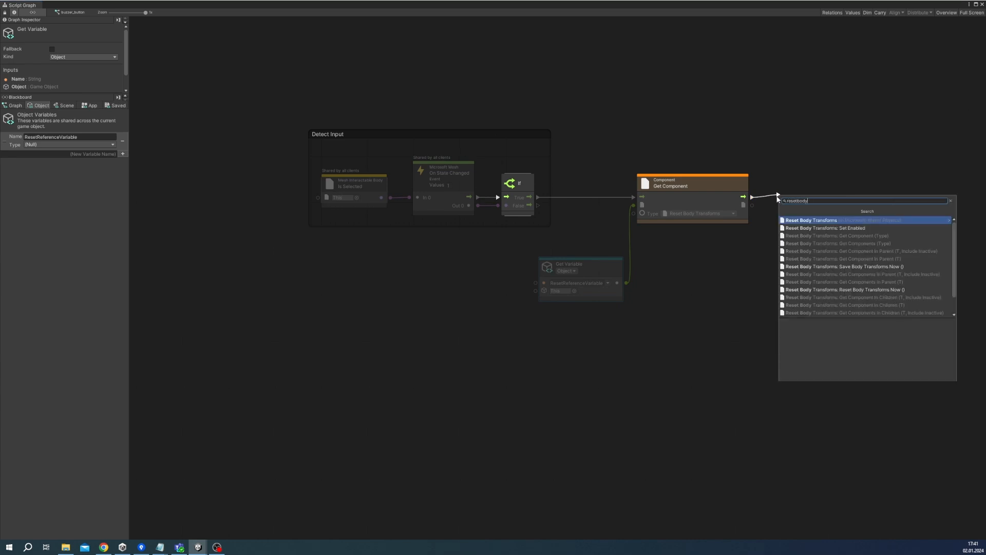
type("now")
key("Down")
key("Return")
left_click_drag(810, 186, 797, 188)
- Move the Get Variable, Get Component and Reset Body Transforms Now nodes farther from Detect Input and group them as "Reset Body"
left_click_drag(580, 151, 907, 374)
left_click_drag(780, 182, 835, 182)
left_click(578, 162)
left_click_drag(579, 146, 909, 312, "ctrl")
double_click(591, 152)
type("Reset ")
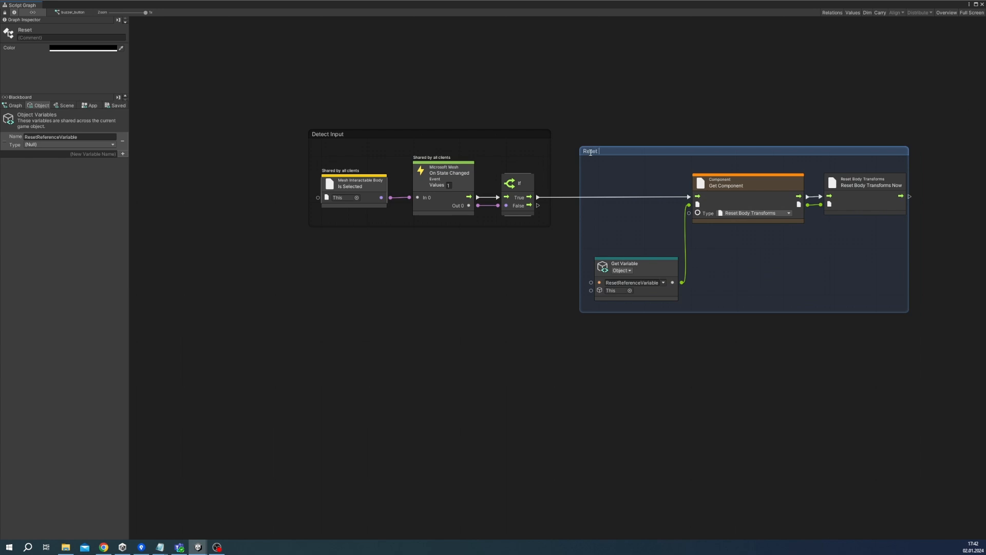
type("Body")
key("Return")
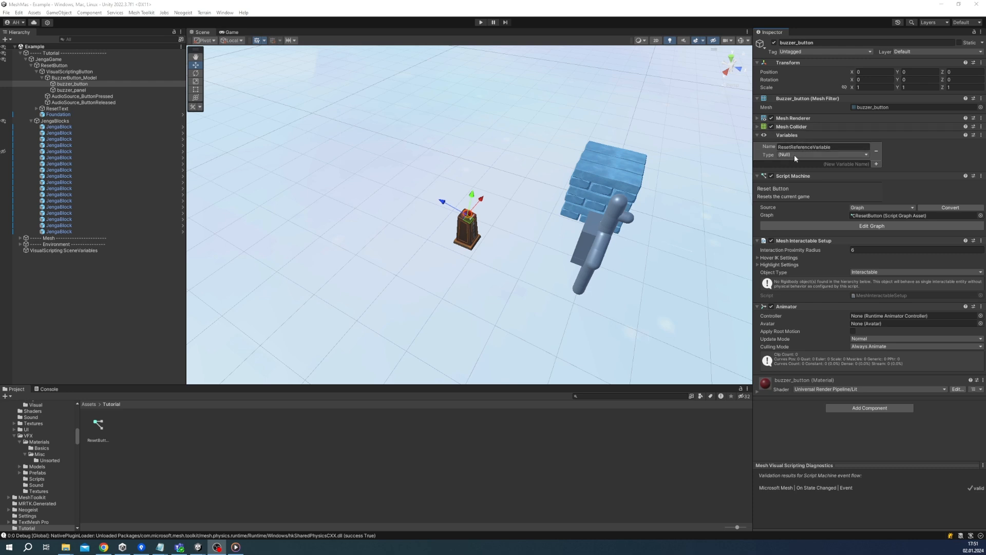
- Set buzzer_button's ResetReferenceVariable to type Game Object with JengaBlocks as its value, and inspect the JengaBlocks components
left_click(804, 155)
type("gameobject")
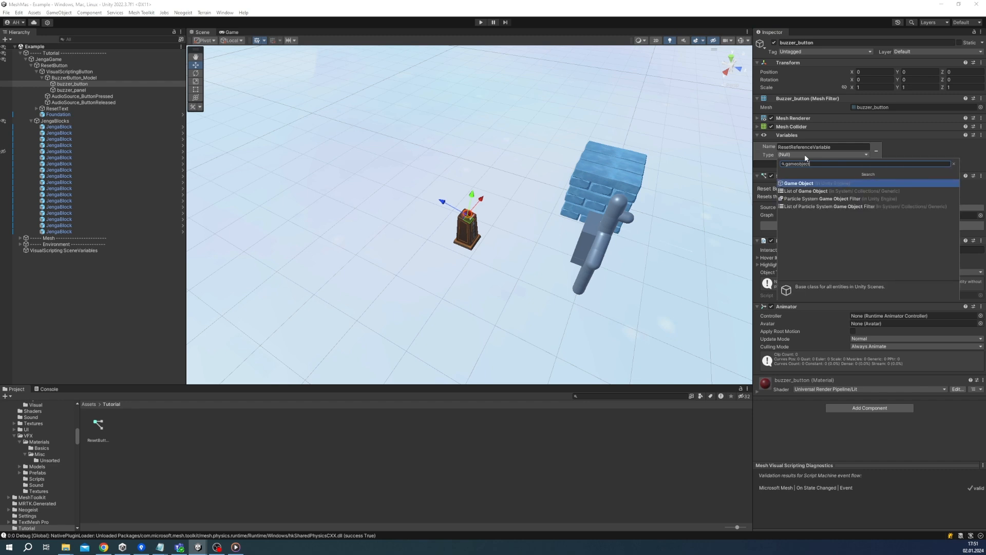
key("Return")
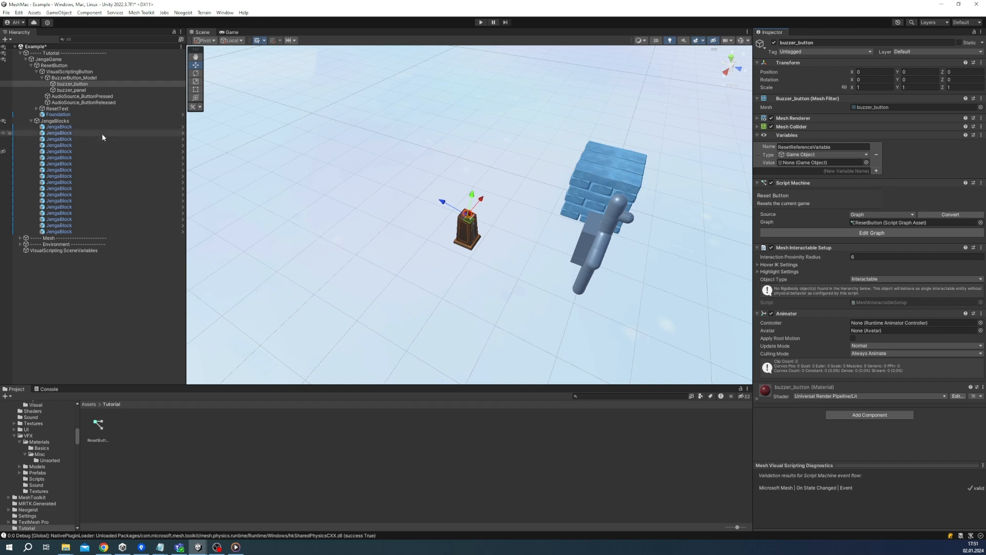
left_click_drag(55, 121, 829, 166)
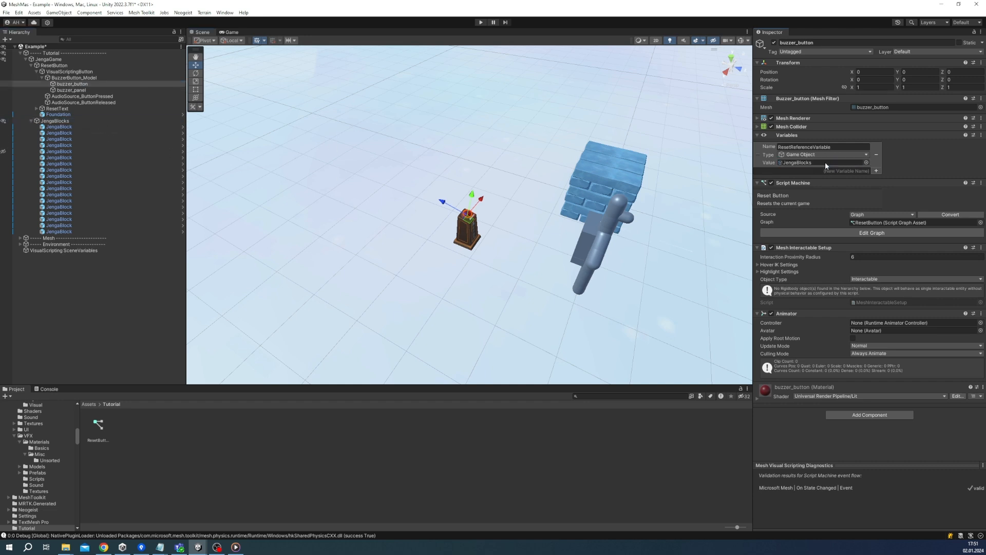
left_click(813, 162)
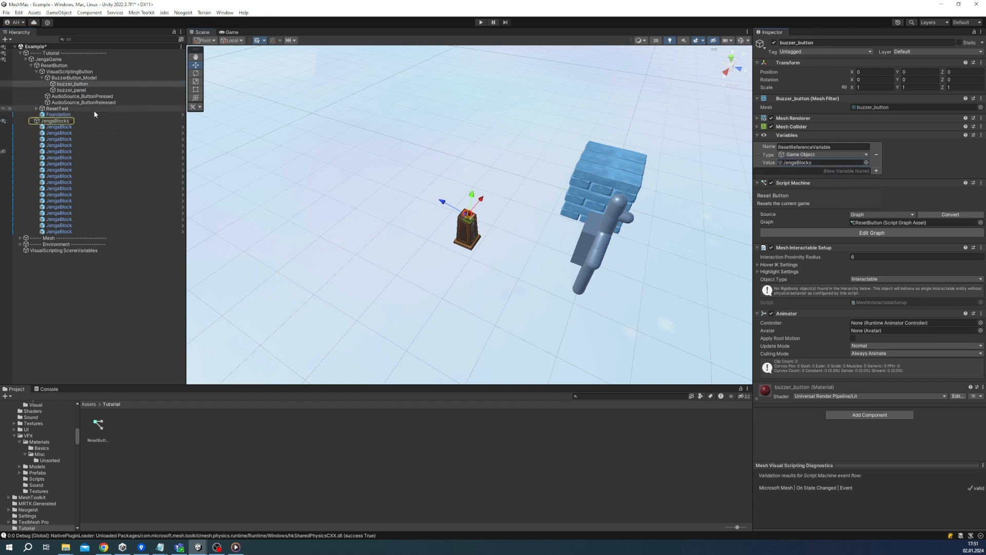
left_click(89, 121)
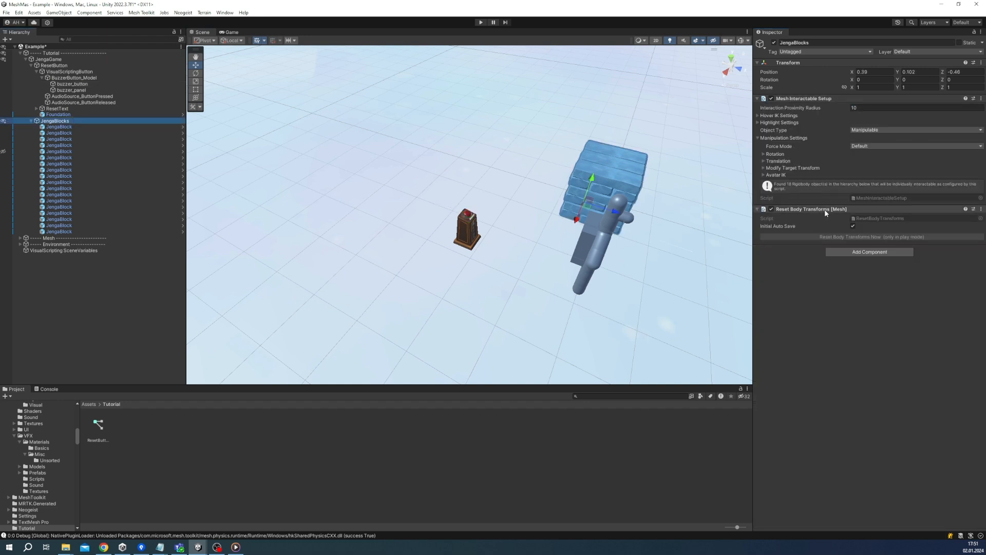
- Run the scene in play mode, adding the working MeshEmulatorSetup prefab
left_click(478, 24)
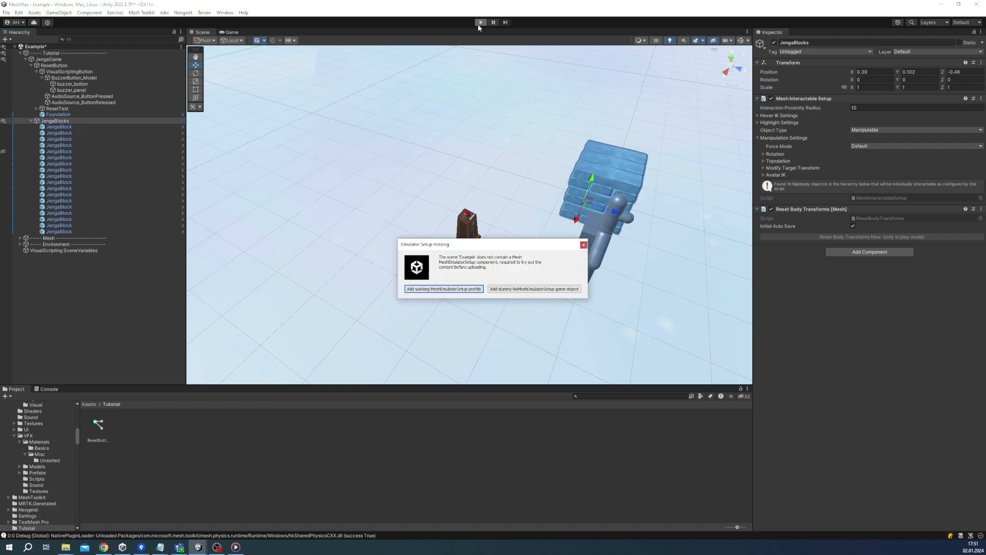
left_click(426, 290)
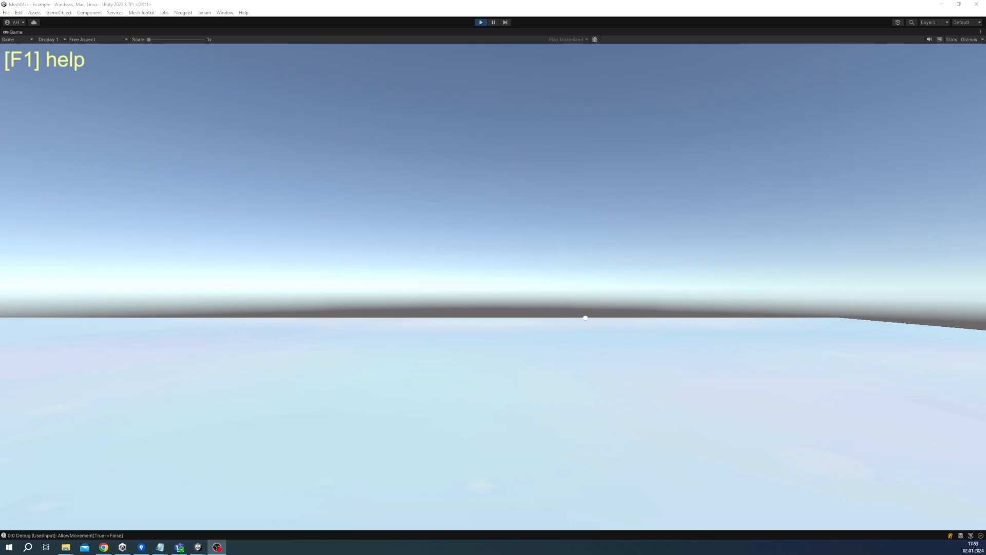
- In the running scene, walk to the pedestal, trigger its red Restart button and approach the Jenga tower
left_click(585, 317)
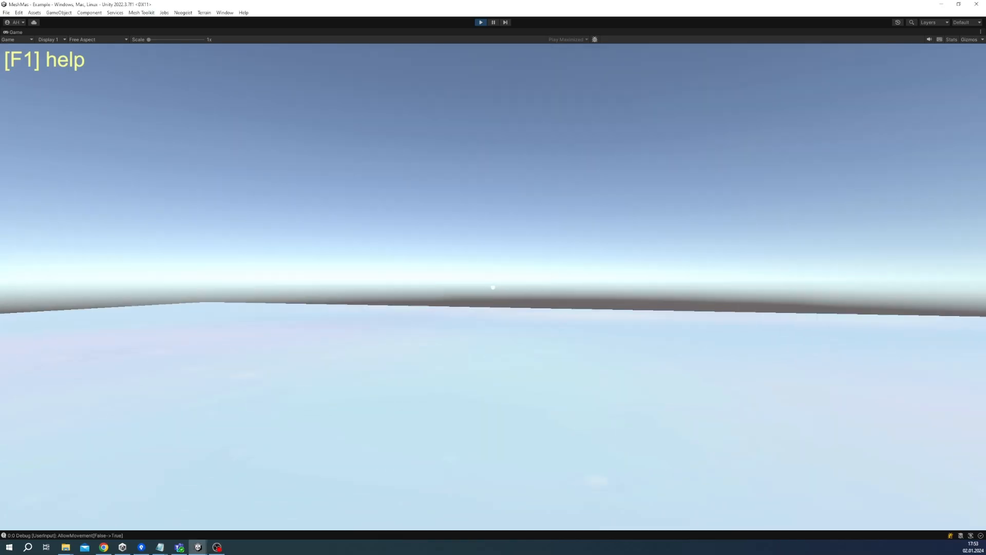
key("a")
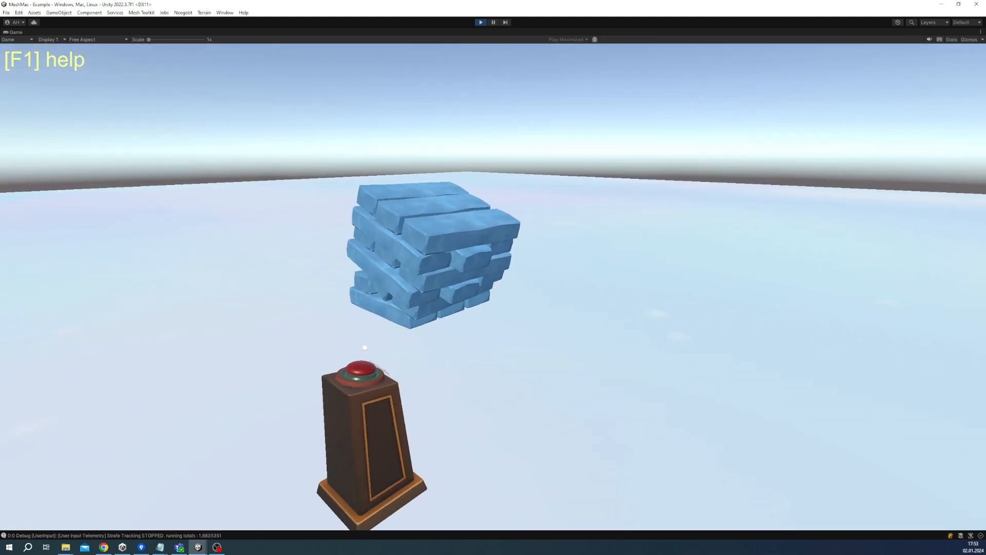
left_click(360, 367)
right_click_drag(484, 274, 493, 287)
key("w")
key("d")
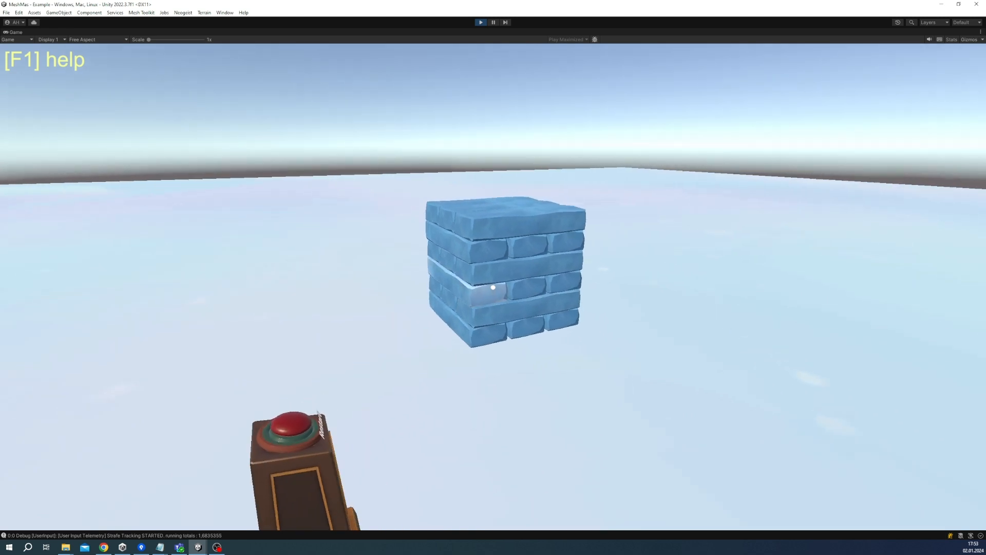
- Pull several blocks out of the Jenga tower and scatter them to test the block physics
left_click_drag(465, 269, 486, 167)
key("s")
left_click_drag(469, 287, 634, 230)
key("d")
key("w")
key("d")
left_click_drag(500, 240, 663, 185)
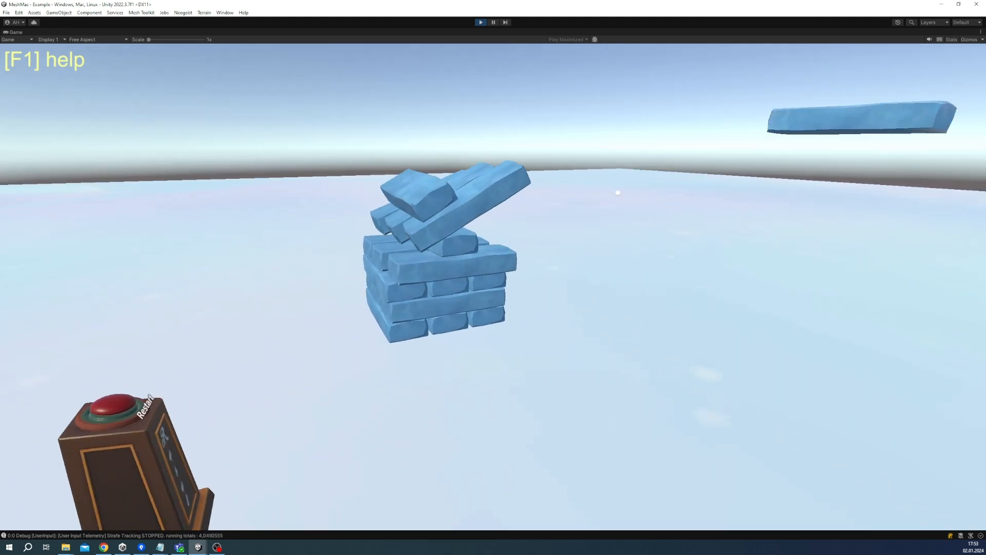
left_click_drag(462, 234, 298, 216)
left_click_drag(391, 294, 329, 216)
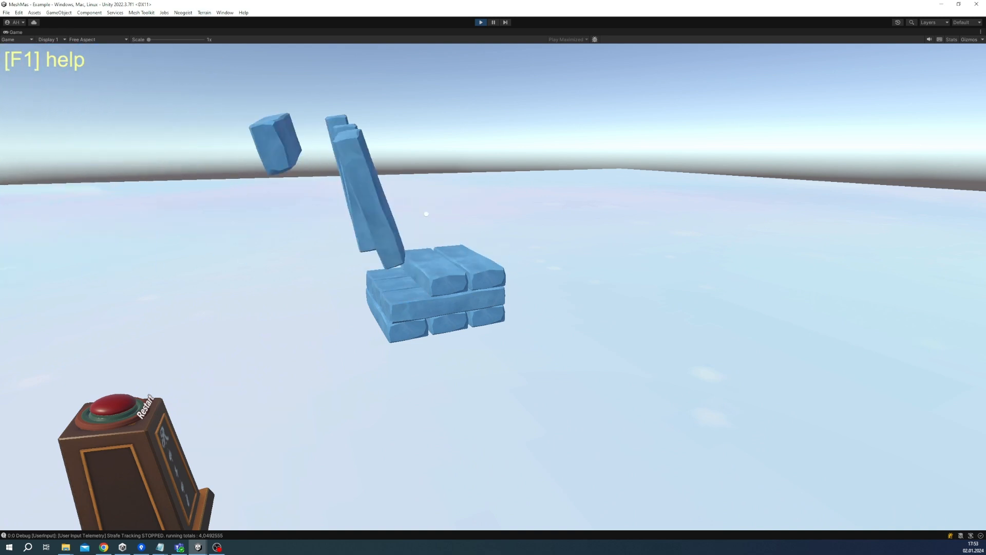
left_click_drag(419, 305, 414, 227)
left_click_drag(406, 305, 400, 211)
- Walk back to the pedestal and trigger the Restart button again to test resetting the scattered blocks
key("s")
key("a")
left_click(296, 311)
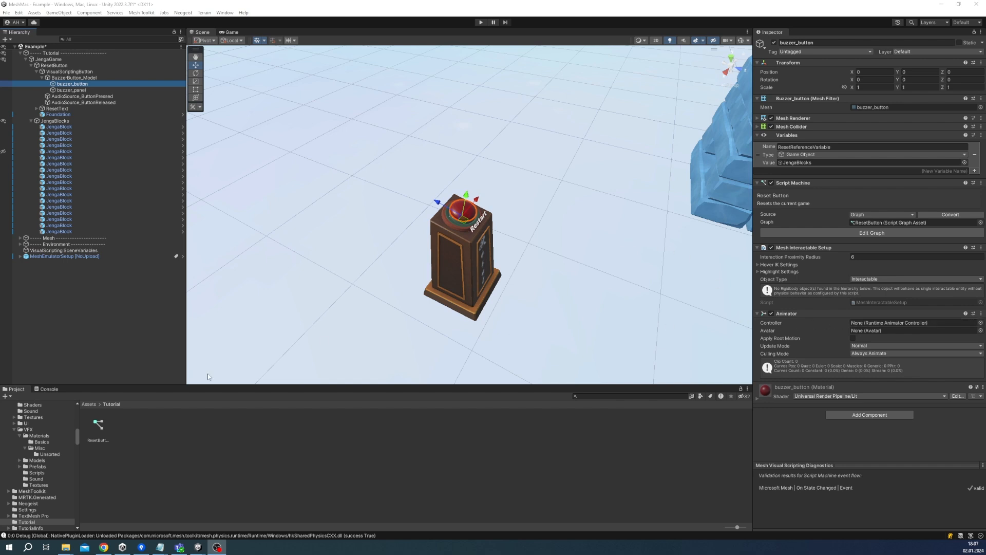
- Create a folder named Animation in Assets > Tutorial and open it
right_click(170, 427)
mouse_move(230, 167)
left_click(347, 132)
type("An")
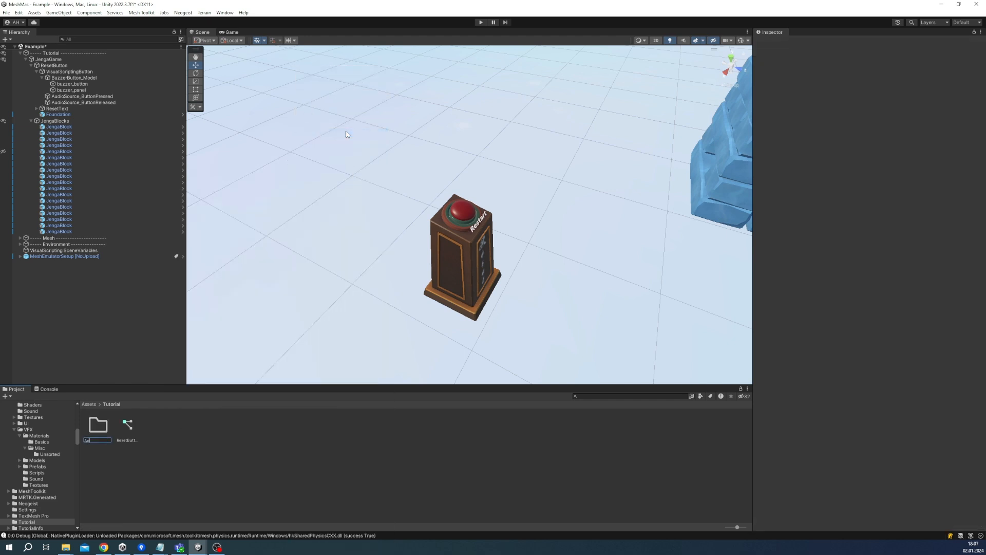
type("imation")
key("Return")
key("Return")
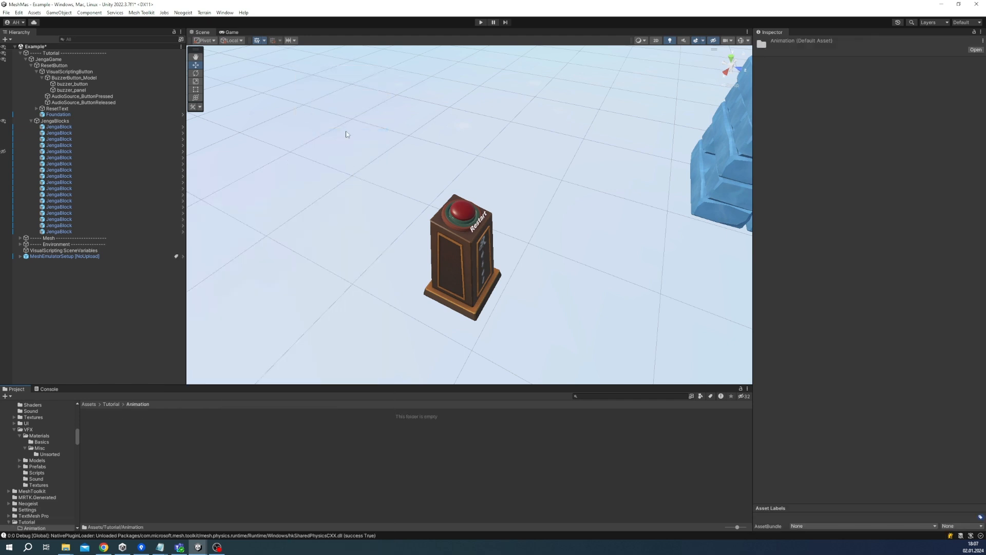
- Create an Animator Controller named ResetButtonController in the Animation folder
right_click(234, 398)
mouse_move(271, 192)
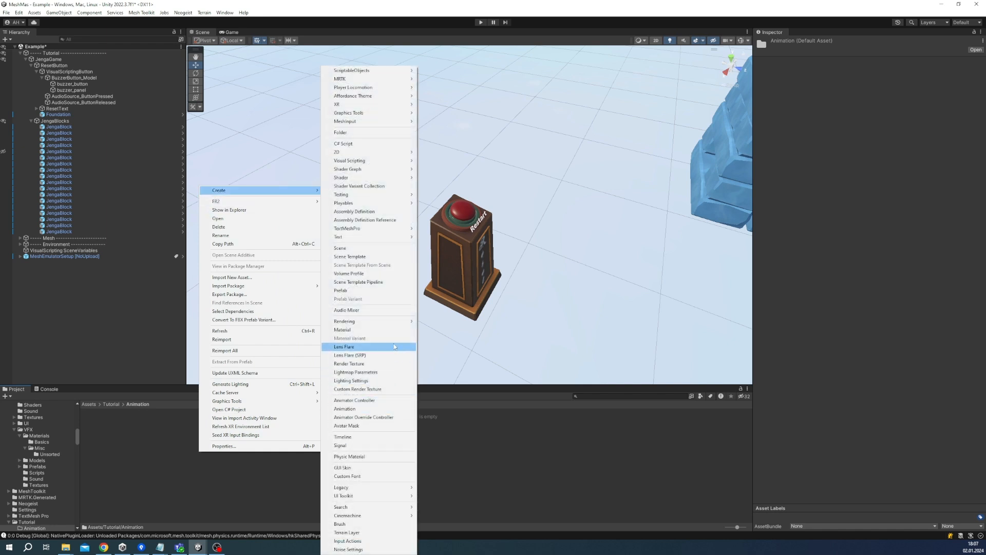
left_click(360, 400)
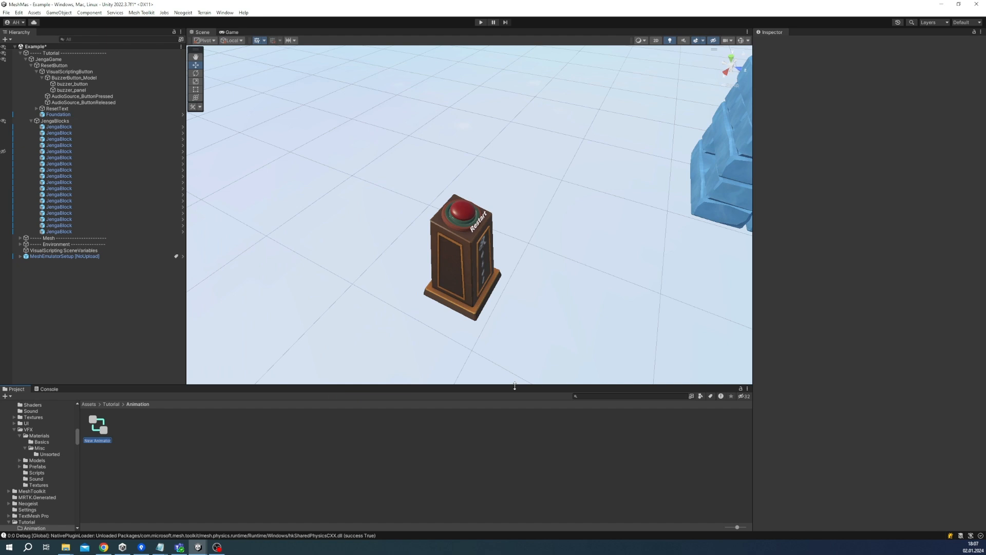
type("Re")
type("setButtonCo")
type("ntroller")
key("Return")
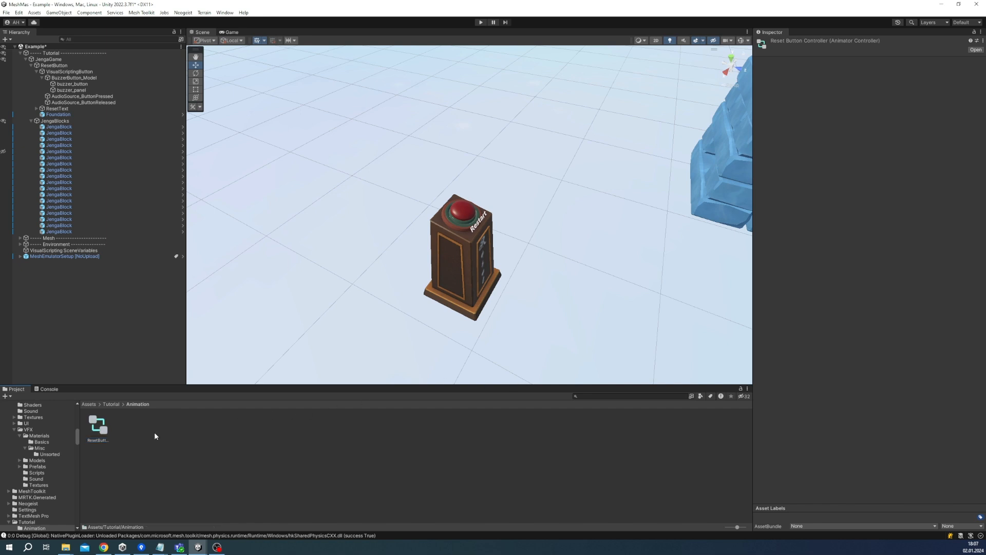
- Create an animation clip named ResetButtonClicked in the Animation folder
right_click(155, 435)
mouse_move(206, 172)
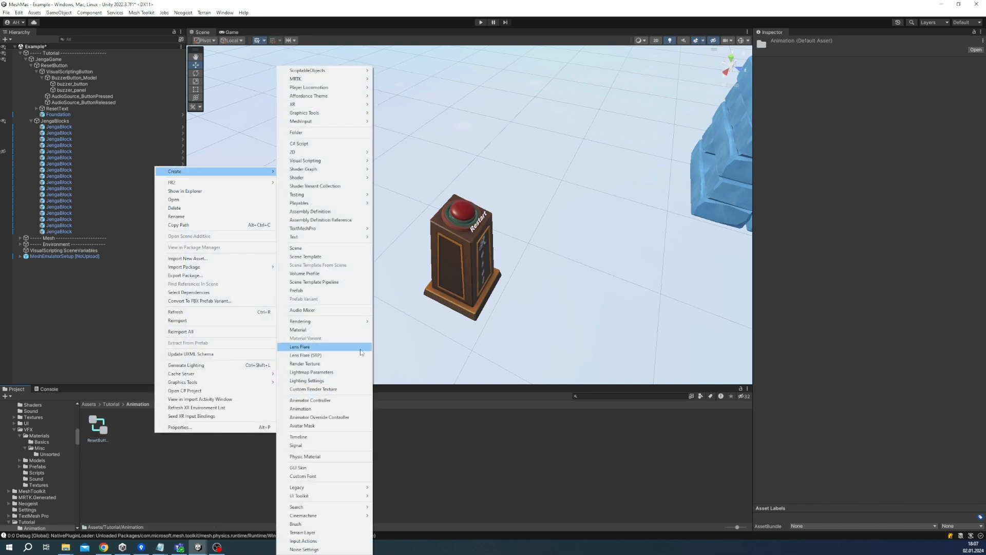
left_click(331, 409)
type("ResetButtonClicked")
key("Return")
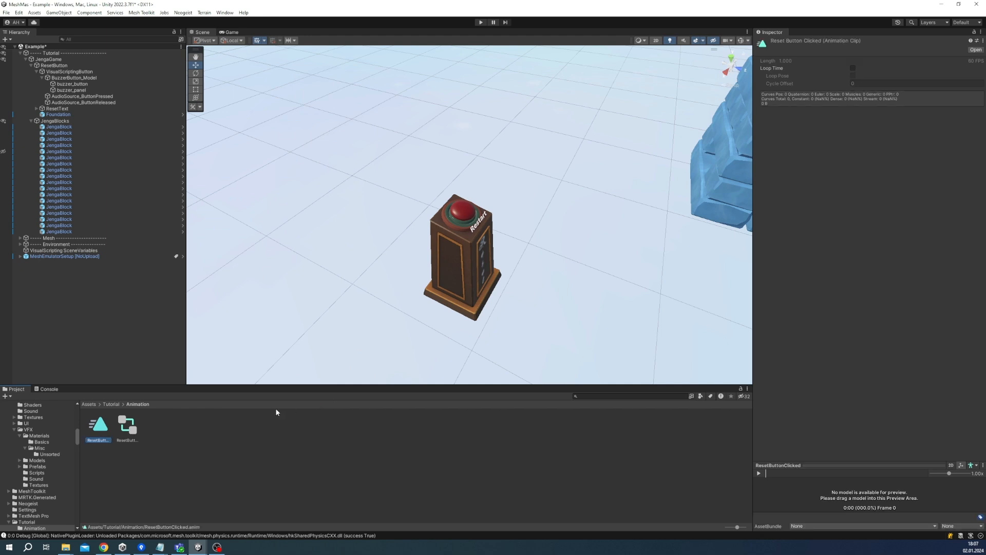
- Add the ResetButtonClicked clip as a state in ResetButtonController and create a Trigger parameter named OnClick
double_click(126, 428)
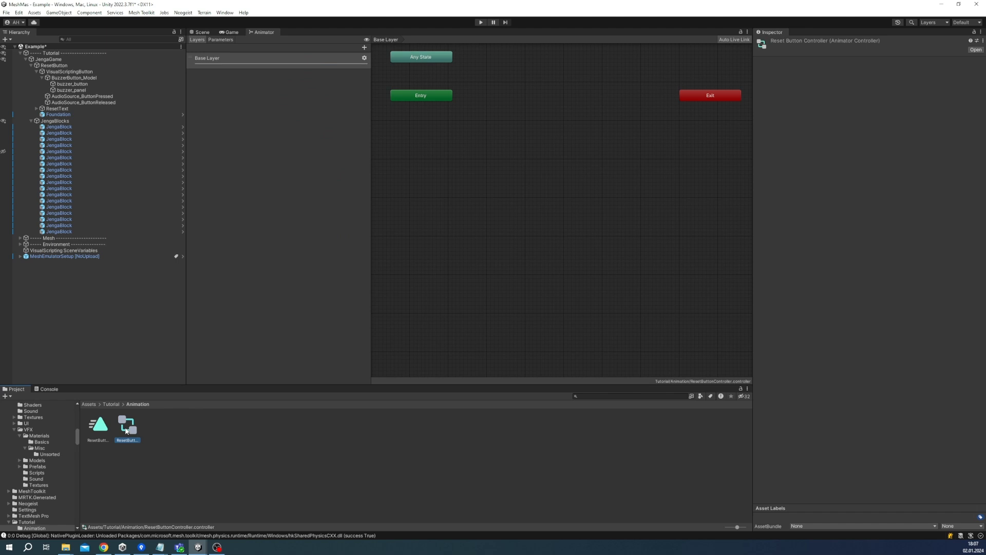
left_click_drag(97, 426, 493, 101)
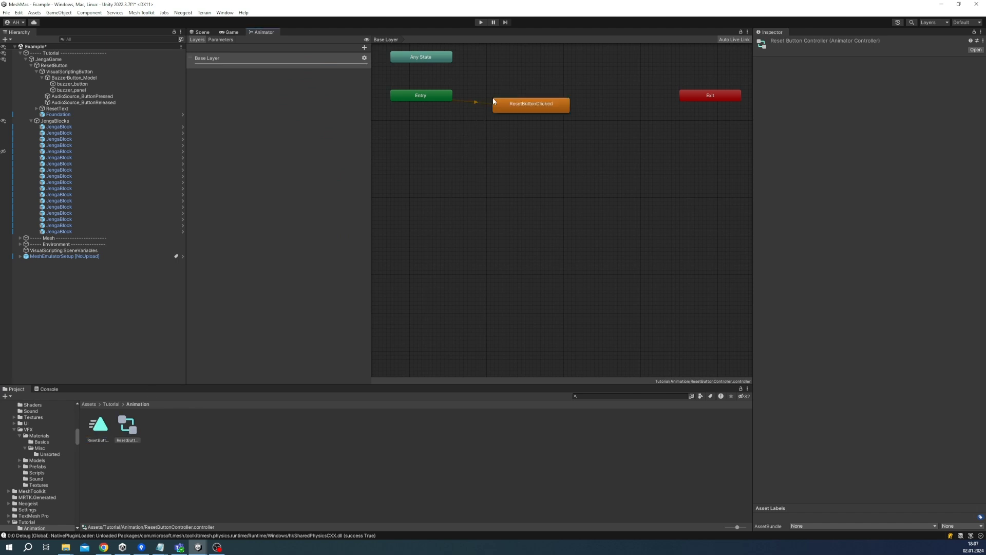
left_click(221, 39)
left_click(363, 47)
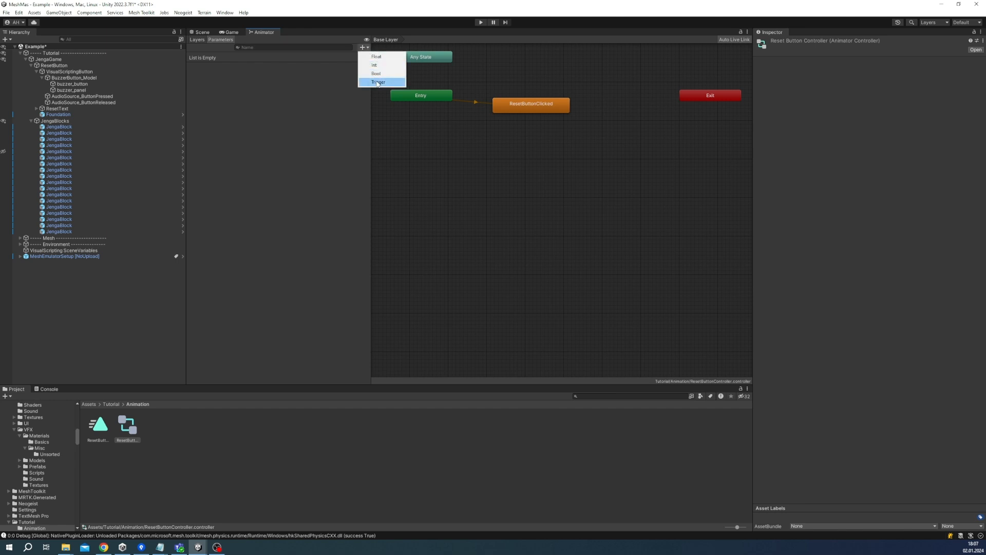
left_click(377, 82)
type("OnClick")
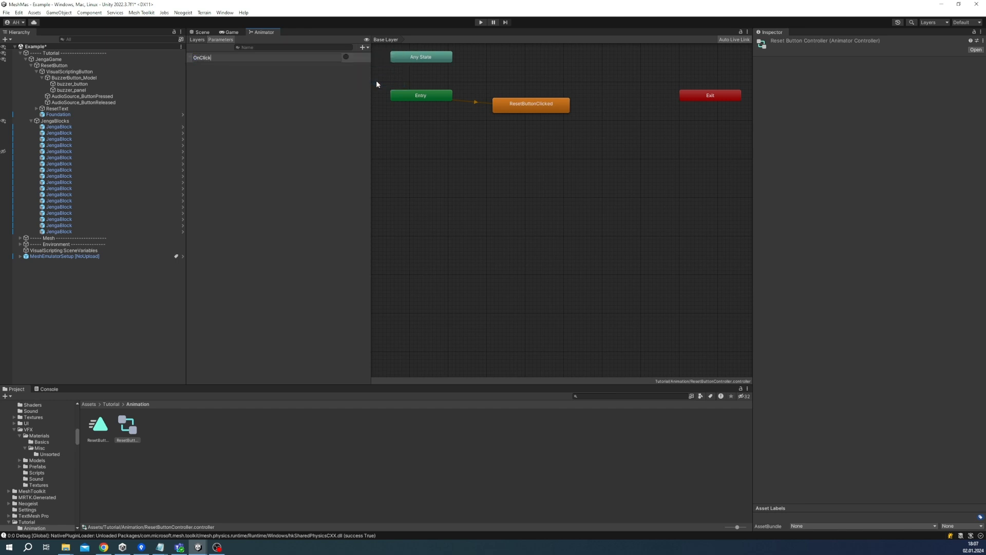
key("Return")
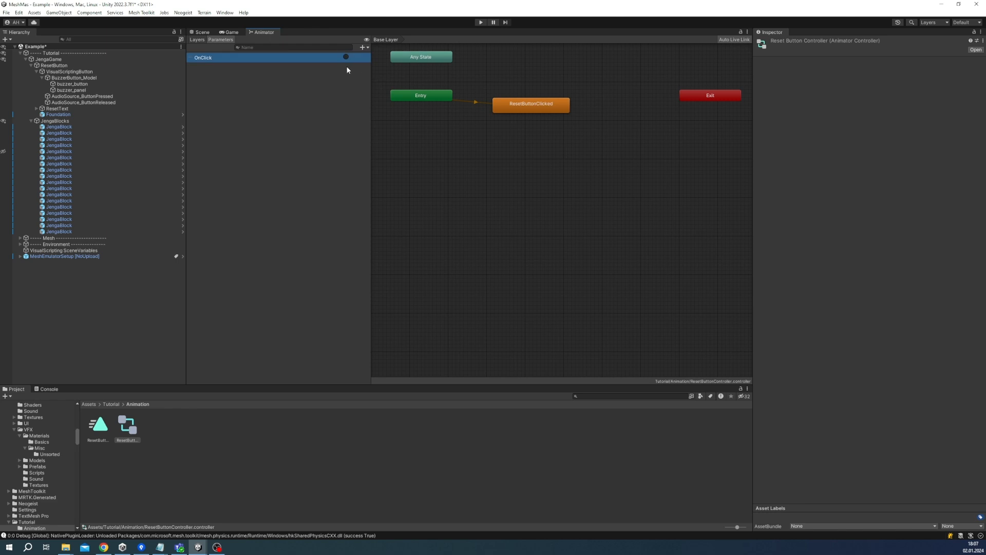
- Create an empty state above ResetButtonClicked and set it as the layer default state
left_click(478, 102)
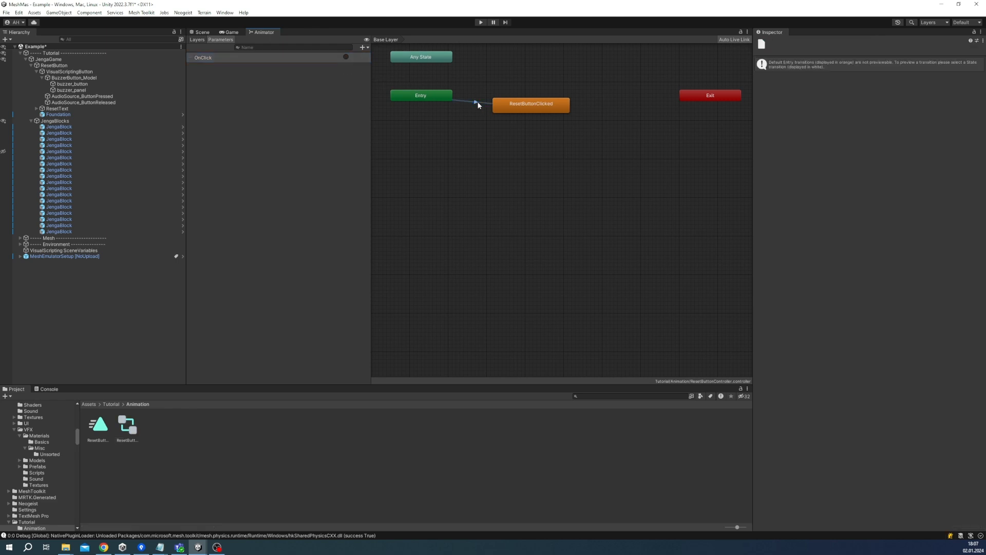
right_click(528, 76)
mouse_move(538, 81)
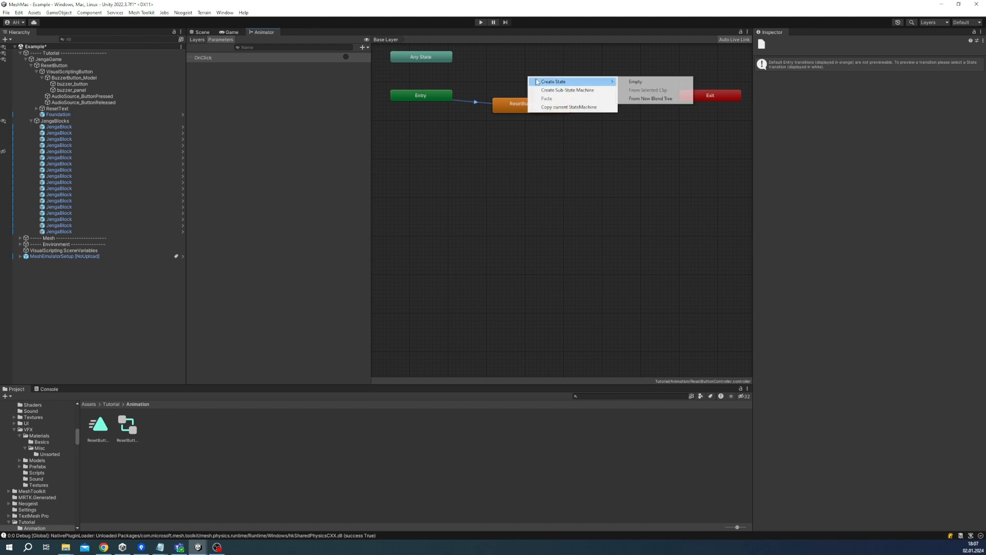
left_click(642, 82)
left_click_drag(574, 85, 535, 80)
right_click(535, 81)
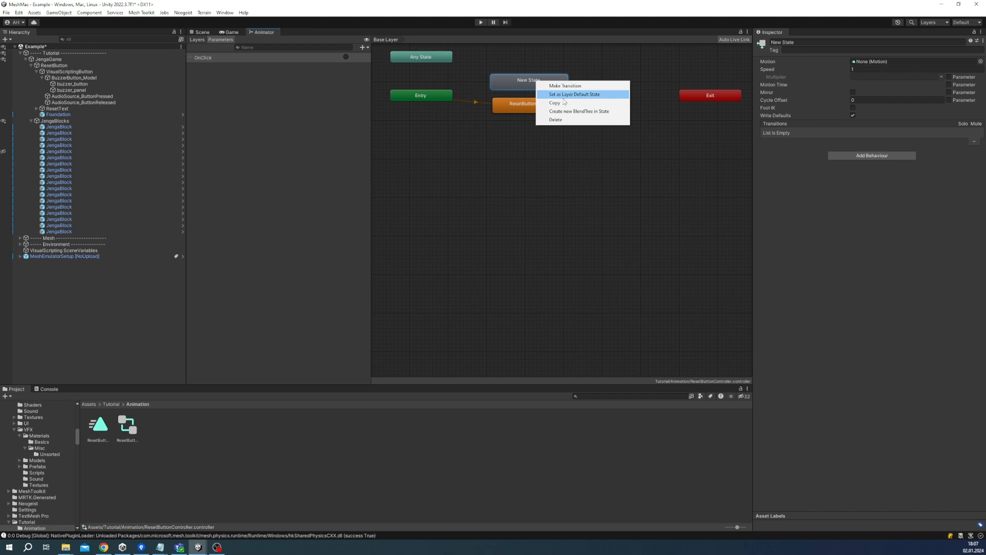
left_click(564, 95)
- Make transitions both ways between New State and ResetButtonClicked, and add the OnClick condition to the transition into ResetButtonClicked
right_click(537, 81)
left_click(545, 85)
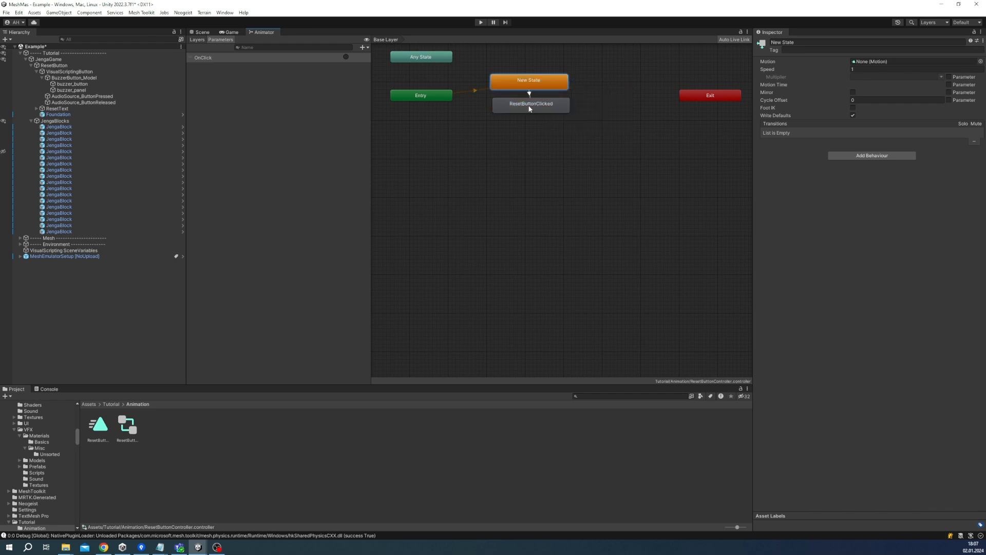
left_click(529, 109)
left_click_drag(530, 109, 528, 123)
right_click(531, 123)
left_click(558, 126)
left_click(546, 86)
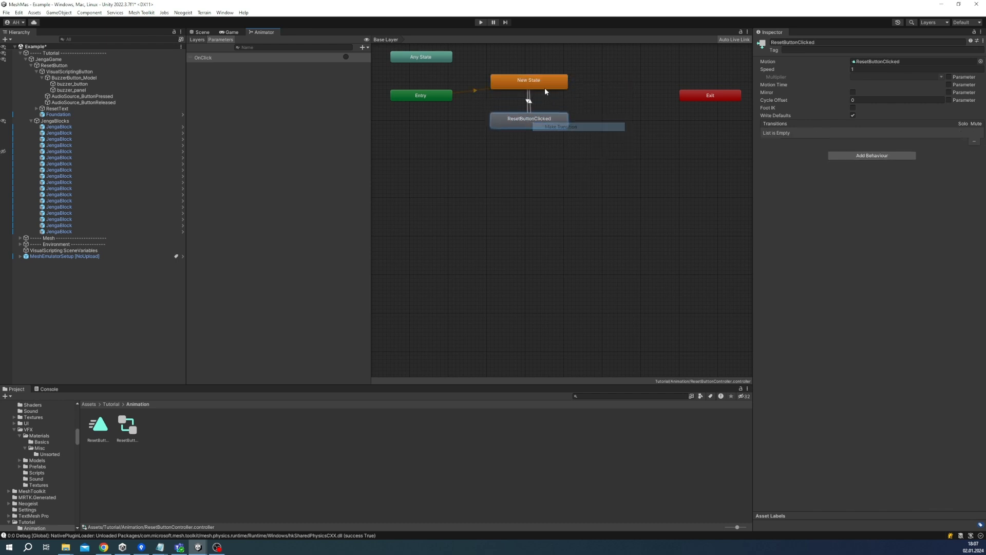
left_click(529, 101)
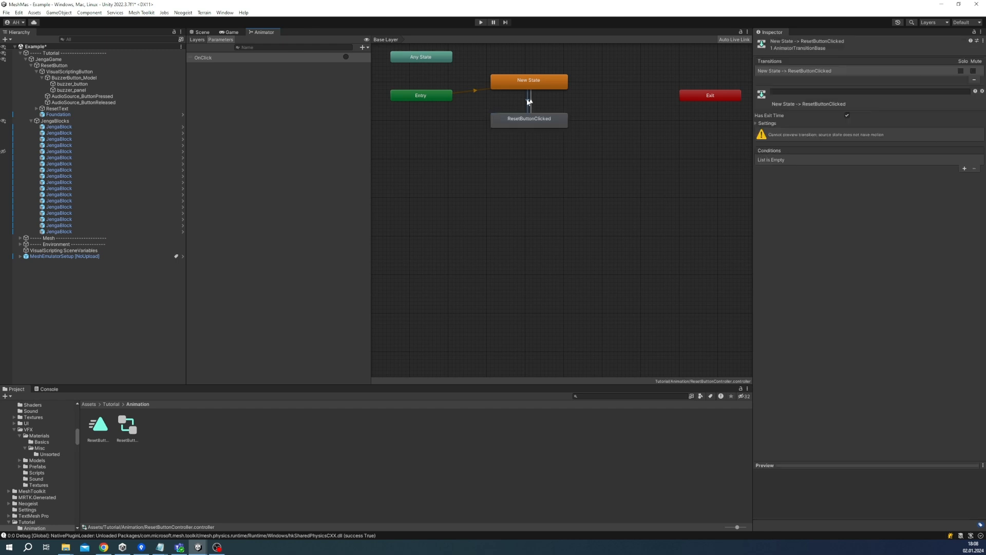
left_click(965, 169)
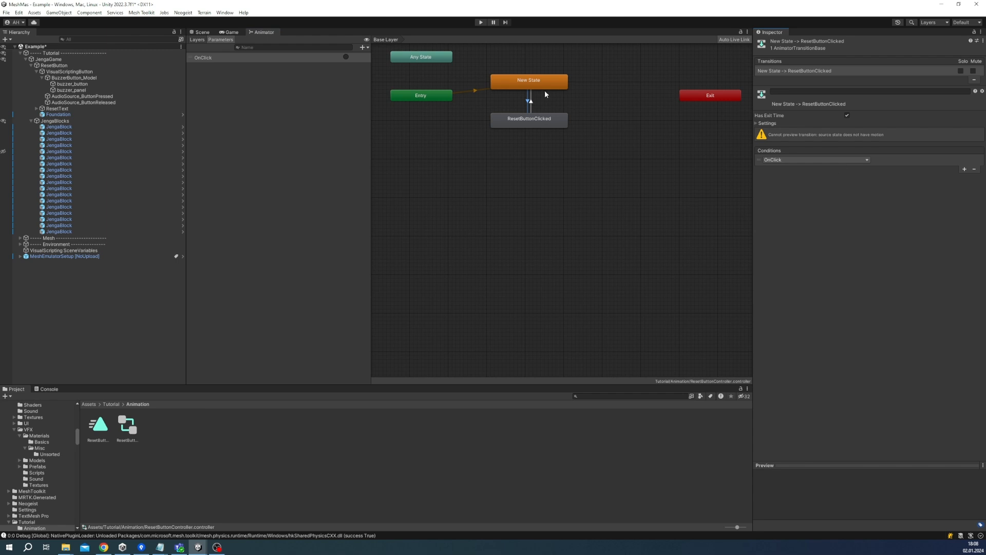
- Set the transition from ResetButtonClicked to New State to exit time 1 and transition duration 0
left_click(532, 103)
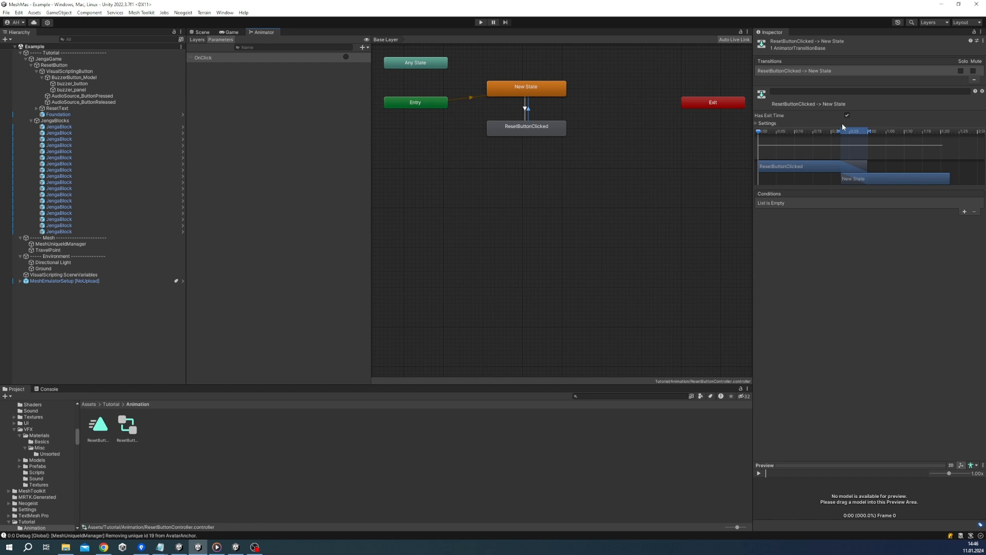
left_click(760, 123)
left_click(873, 130)
type("1")
left_click(860, 146)
type("0")
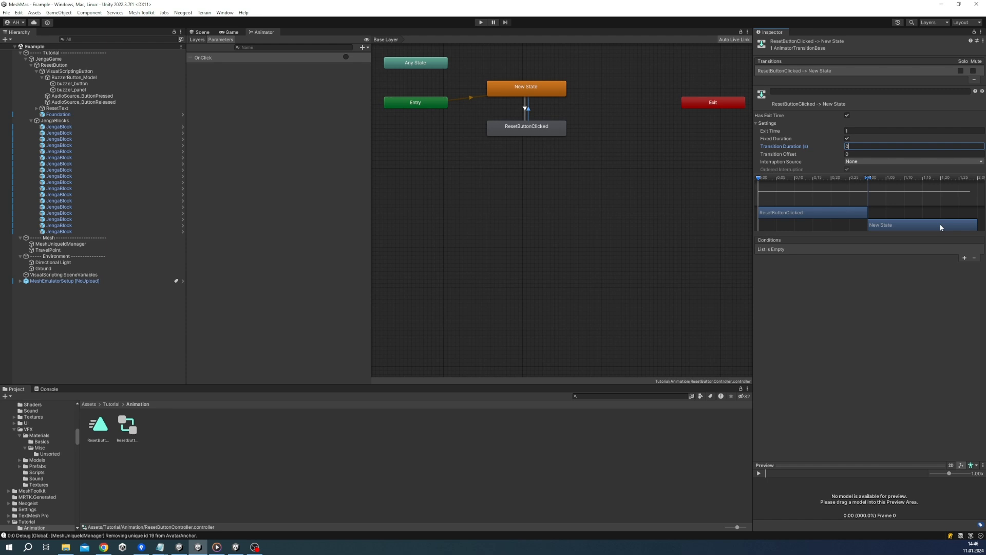
- Disable Has Exit Time on the transition from New State to ResetButtonClicked and set its transition duration to 0
left_click(525, 107)
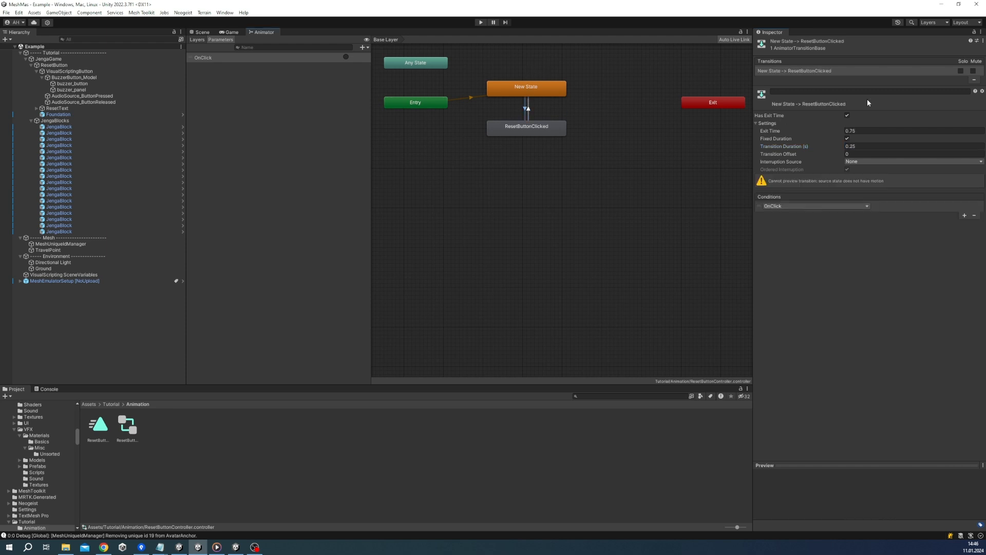
left_click(847, 116)
left_click(868, 147)
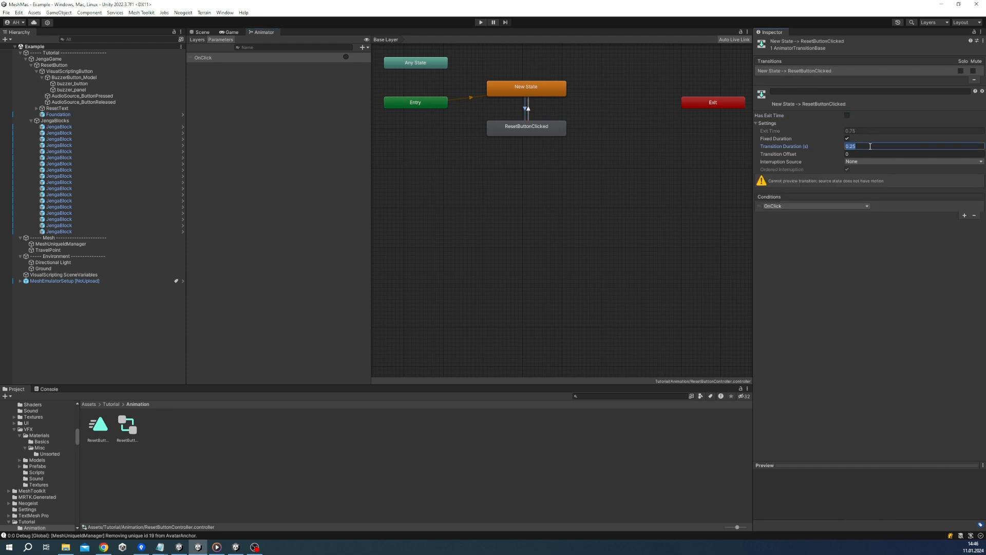
type("0")
left_click(883, 242)
- Open the ResetButtonClicked clip for animating buzzer_button and start keyframe recording
left_click(133, 429)
double_click(106, 428)
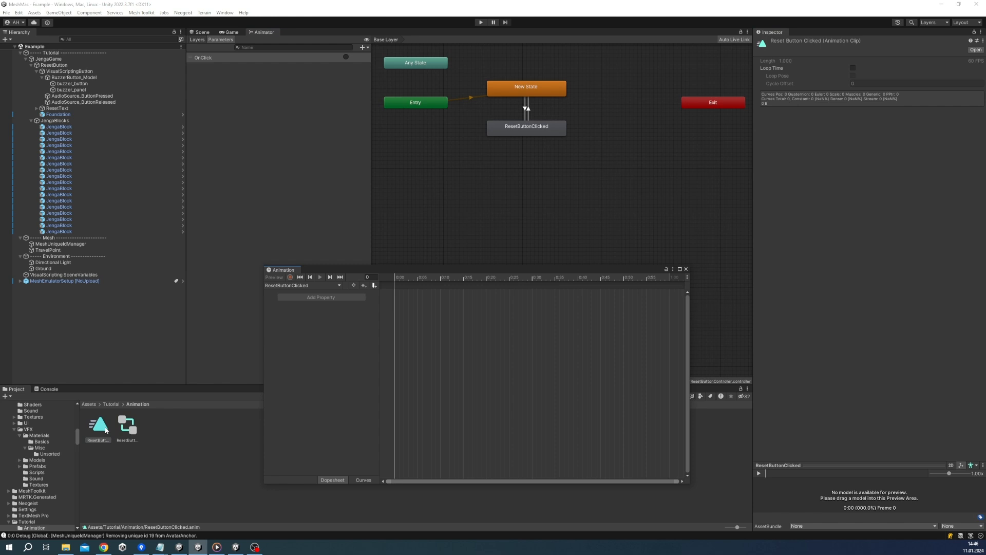
left_click(96, 84)
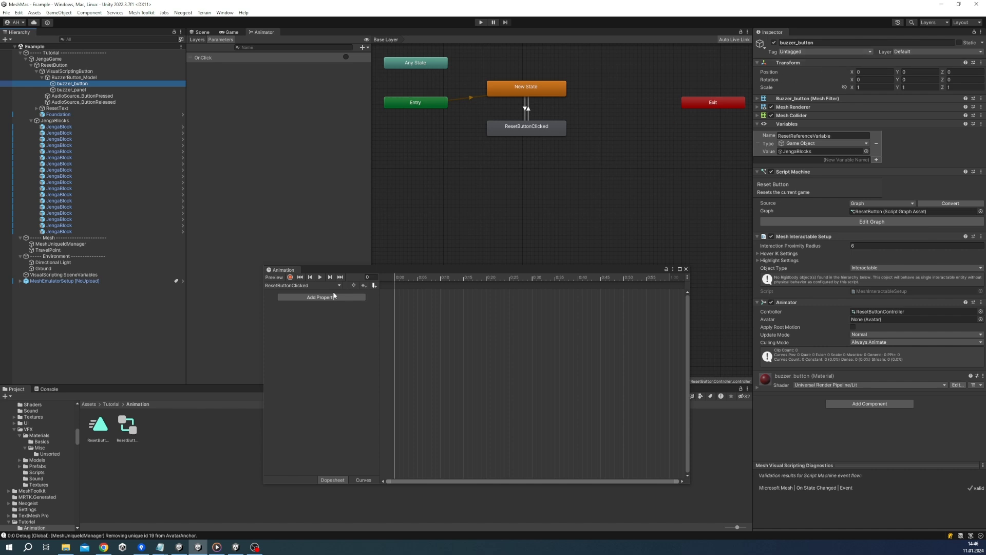
left_click(291, 277)
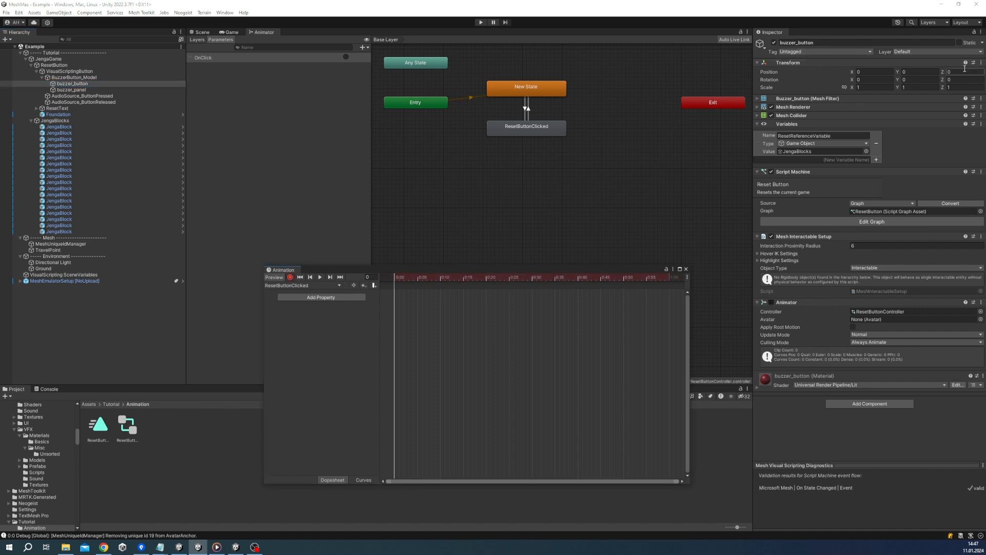
- Record a position keyframe for buzzer_button at frame 0 with its Y position set to 0
left_click_drag(897, 74, 900, 74)
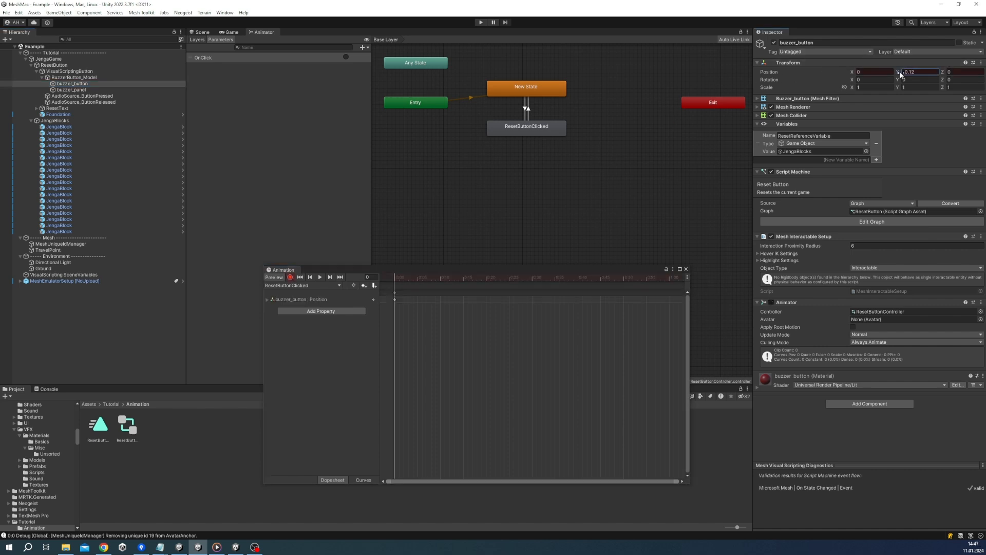
left_click(230, 32)
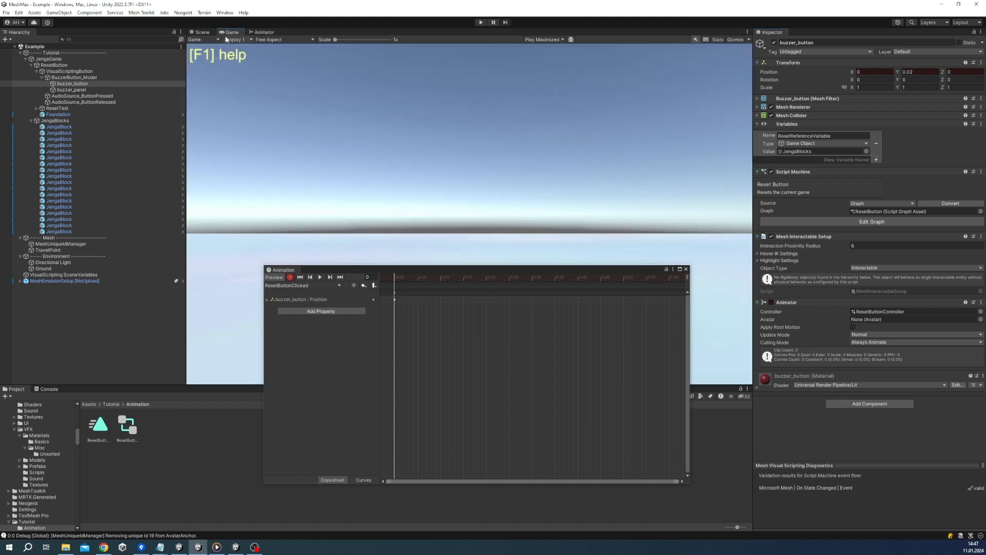
left_click(201, 31)
key("f")
scroll(483, 195, "up", 4)
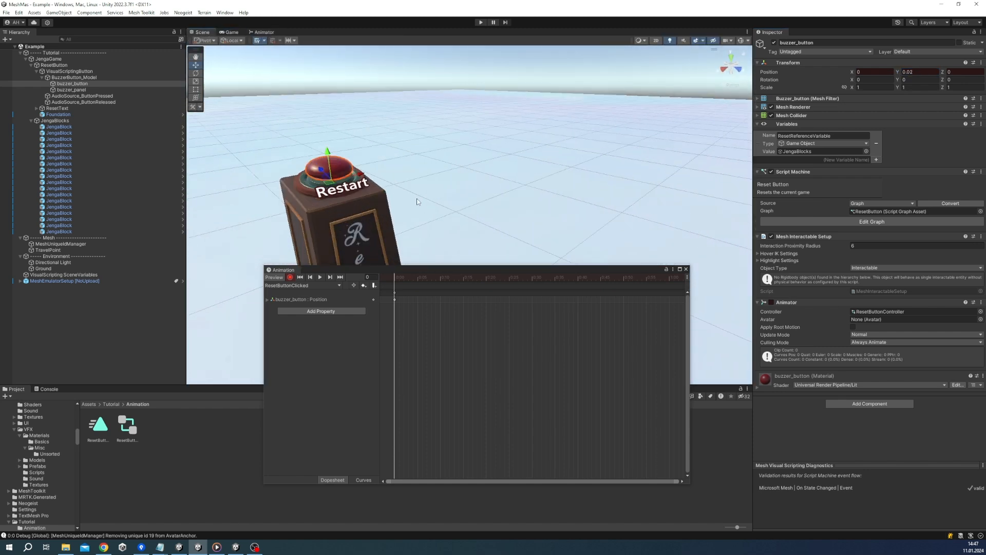
scroll(481, 206, "up", 4)
right_click_drag(482, 206, 485, 185)
middle_click_drag(485, 185, 488, 170)
left_click(903, 73)
type("-")
double_click(916, 73)
type("0")
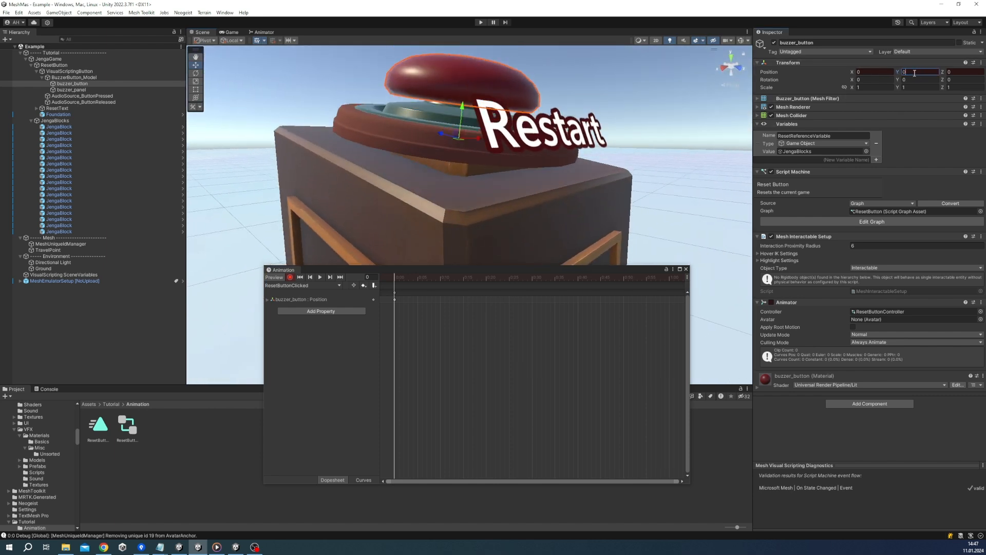
- Record a pushed-down keyframe for buzzer_button at frame 25 with its Y position set to -0.025
left_click_drag(396, 276, 510, 288)
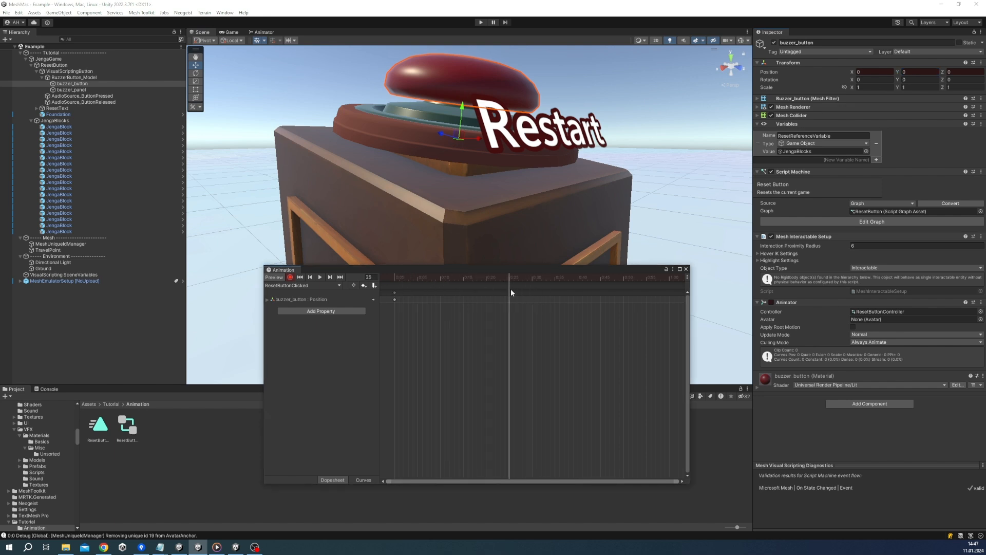
left_click(918, 73)
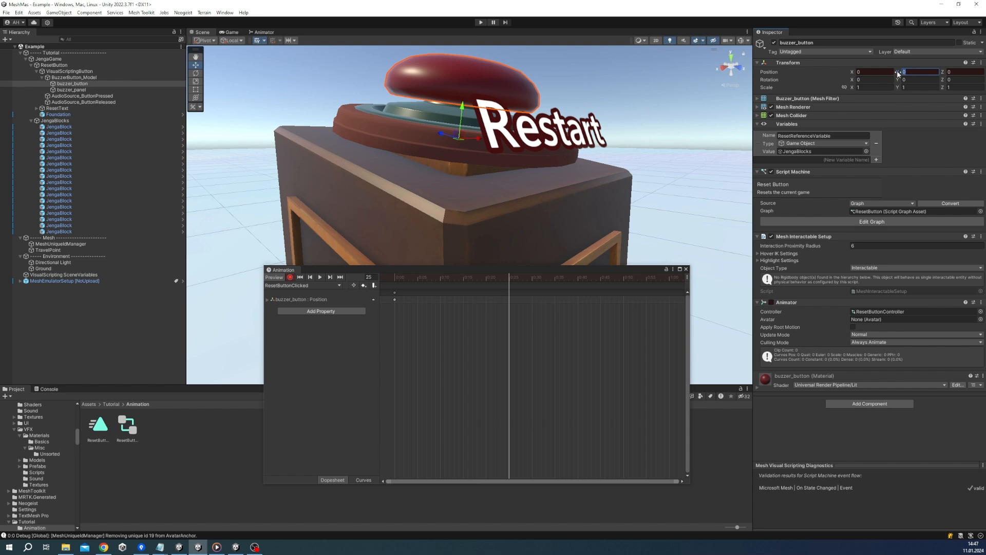
left_click_drag(897, 74, 897, 74)
left_click(914, 74)
type("5")
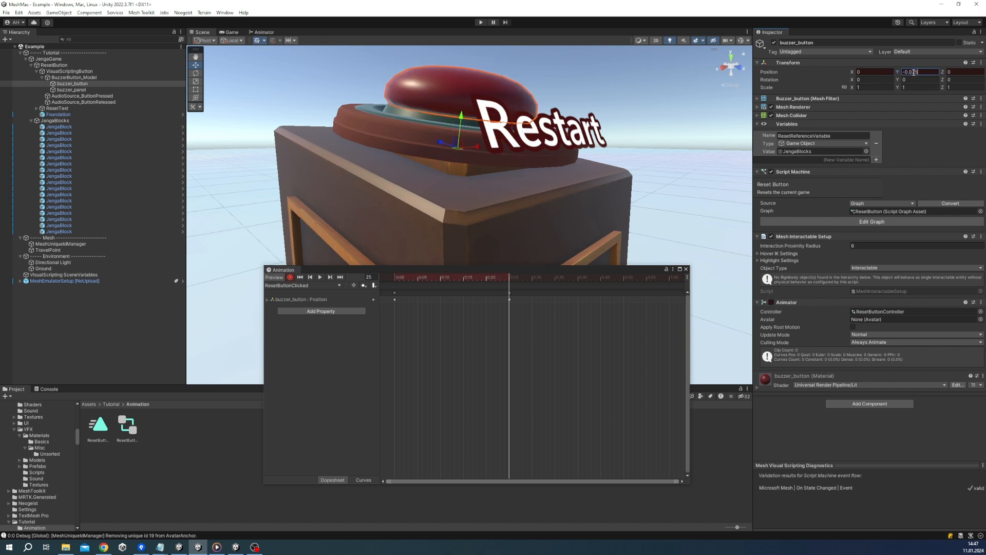
- Record a keyframe at frame 45 returning buzzer_button's Y position to 0, and stop keyframe recording
left_click_drag(513, 280, 599, 284)
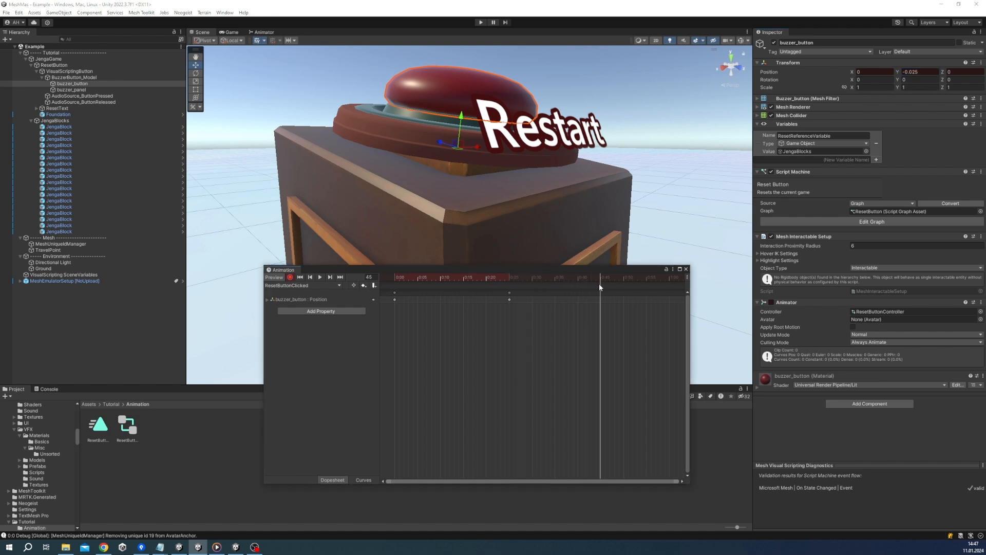
left_click(915, 73)
type("0")
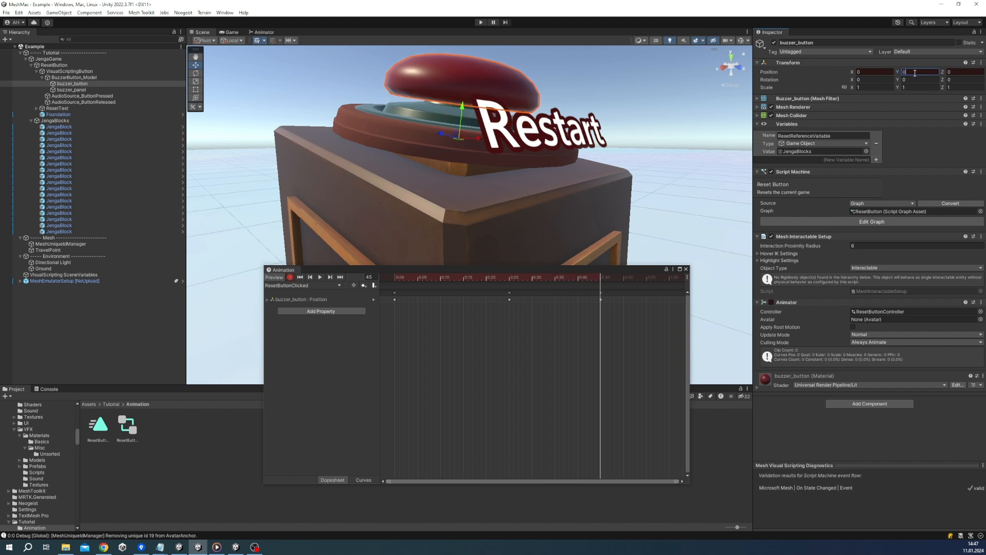
left_click(290, 278)
- Retime the middle keyframe to about frame 19 and the last to about frame 44, preview the clip, and close the animation editor
left_click(321, 277)
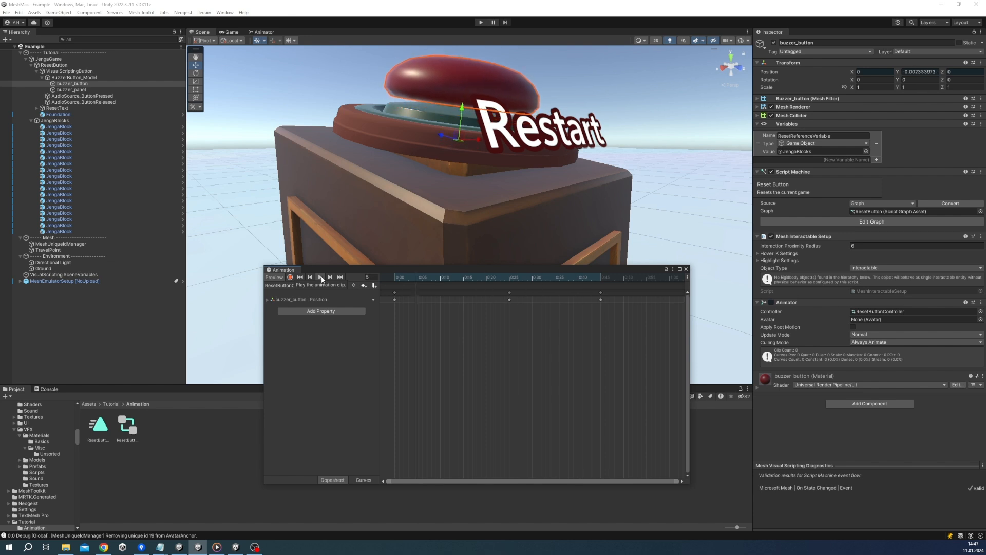
left_click_drag(607, 327, 449, 269)
left_click_drag(510, 294, 481, 294)
left_click(558, 324)
left_click_drag(556, 277, 574, 293)
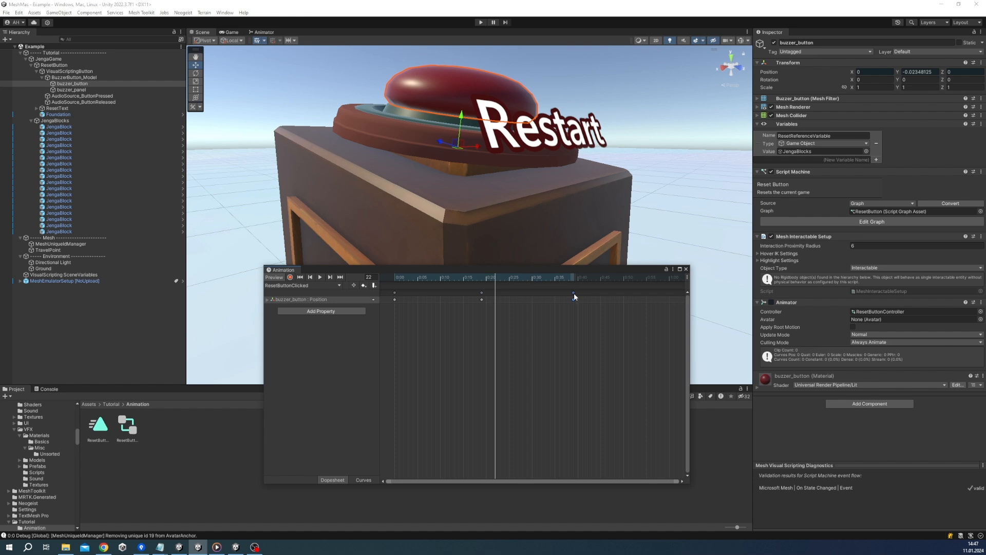
left_click(319, 278)
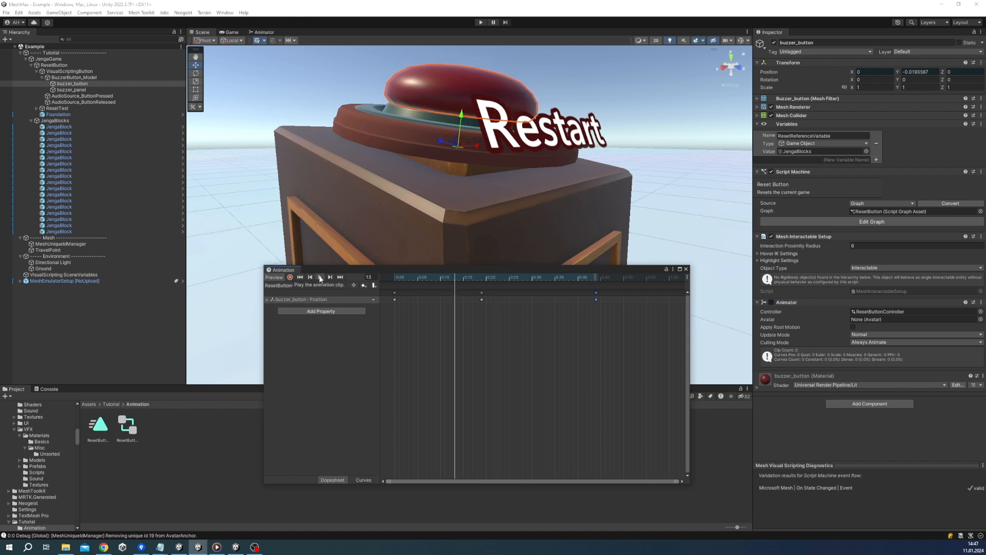
left_click(319, 277)
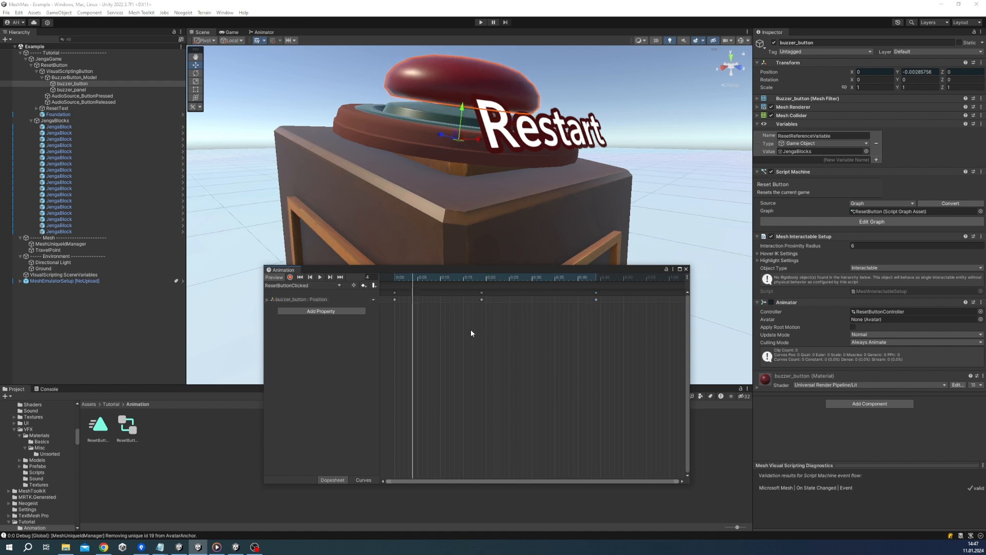
left_click(290, 277)
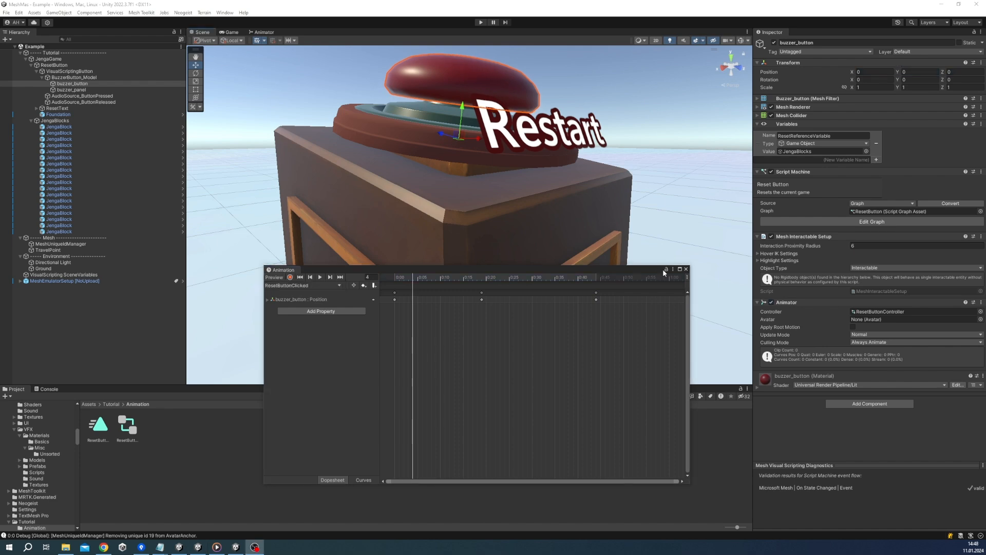
left_click(686, 269)
- In the Reset Button script graph, connect an Animator Set Trigger node after Reset Body Transforms Now and set its trigger name to OnClick
left_click(872, 221)
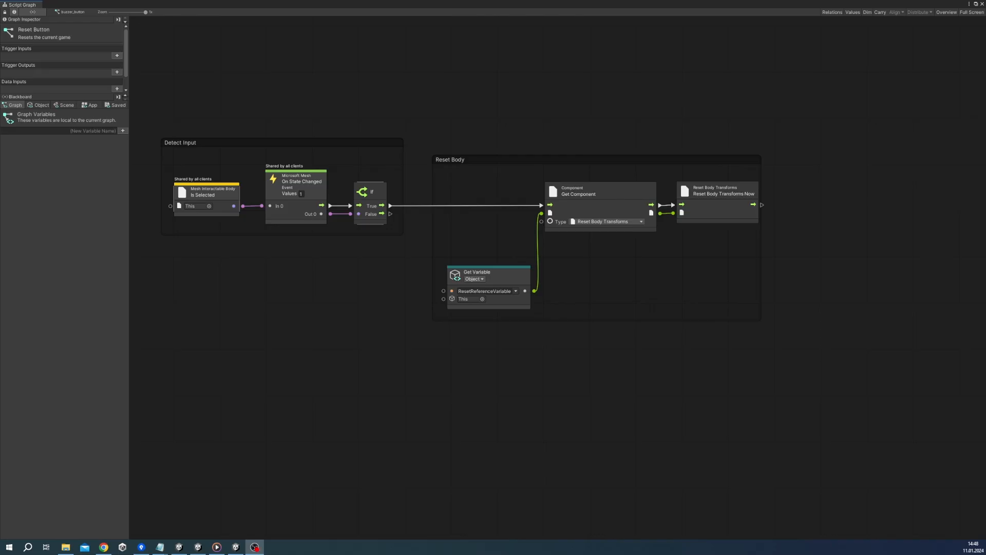
left_click_drag(762, 205, 786, 205)
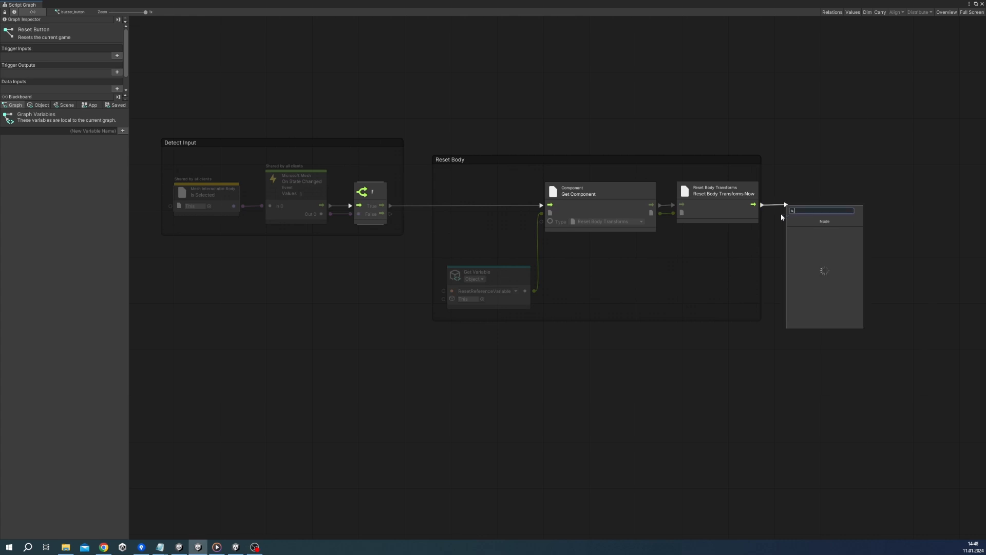
type("settrigger")
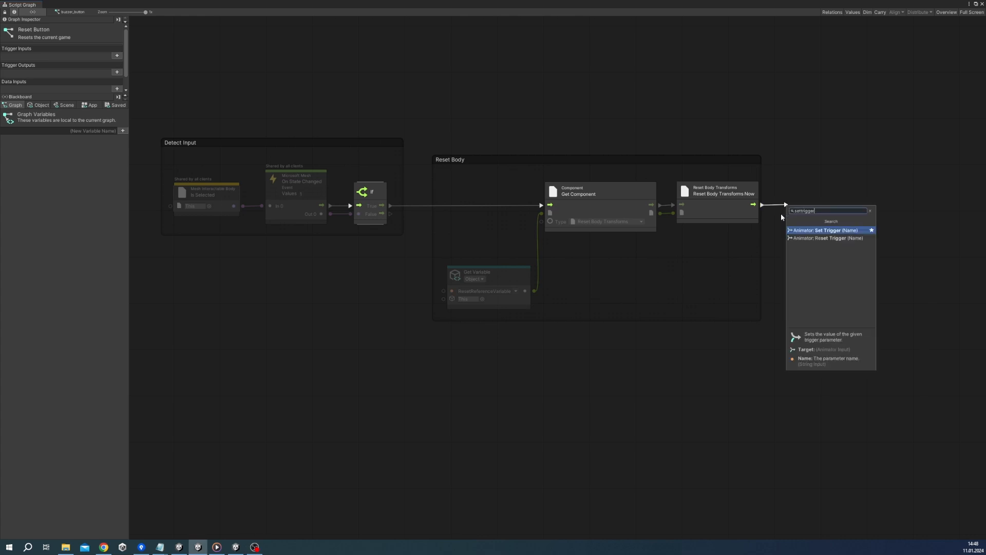
key("Return")
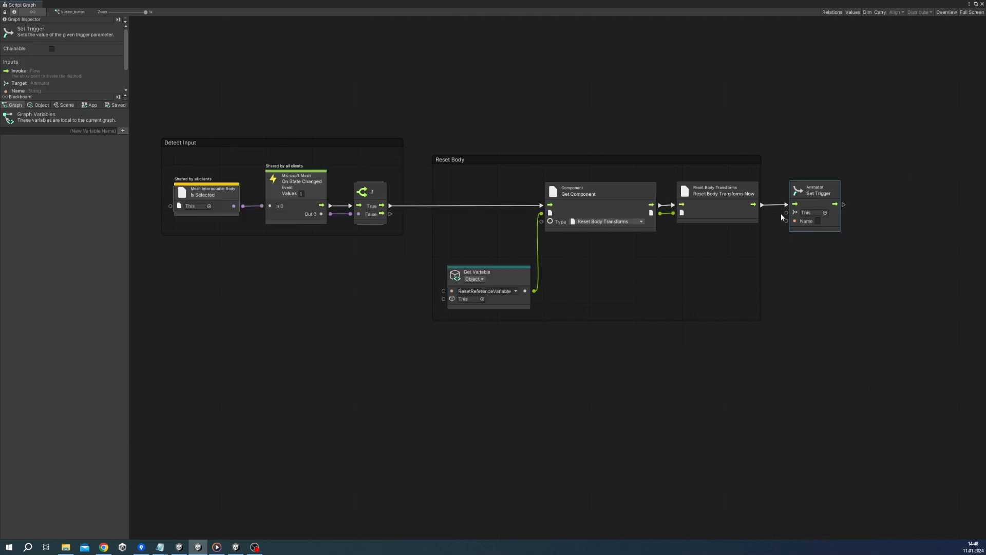
left_click(818, 221)
type("OnClick")
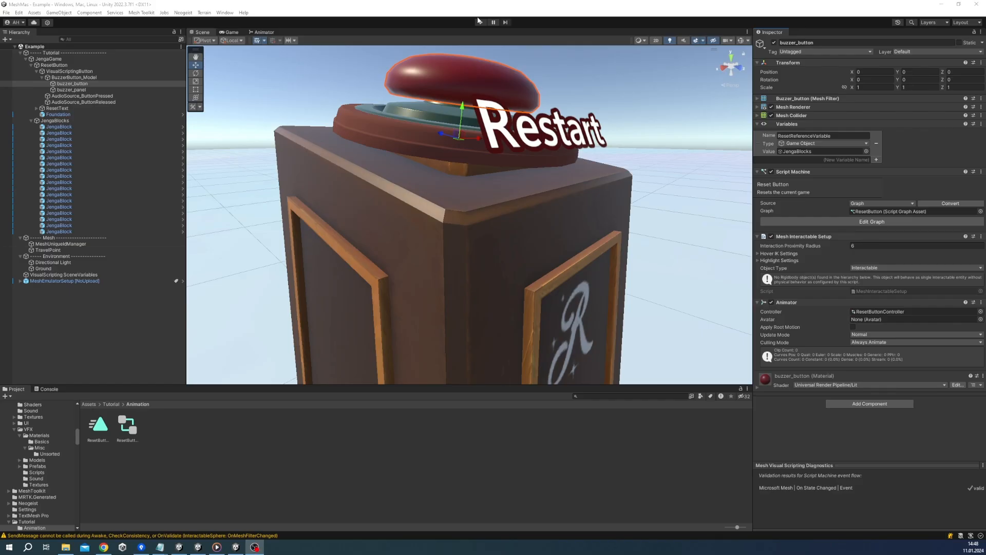
- Run the scene, walk up to the Jenga tower and interact with two of its blocks
left_click(479, 22)
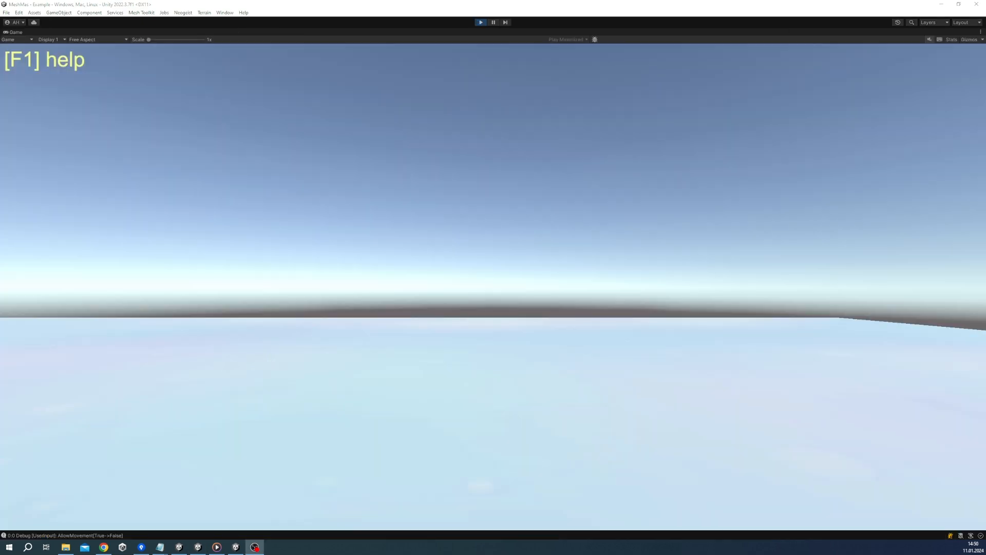
left_click(375, 300)
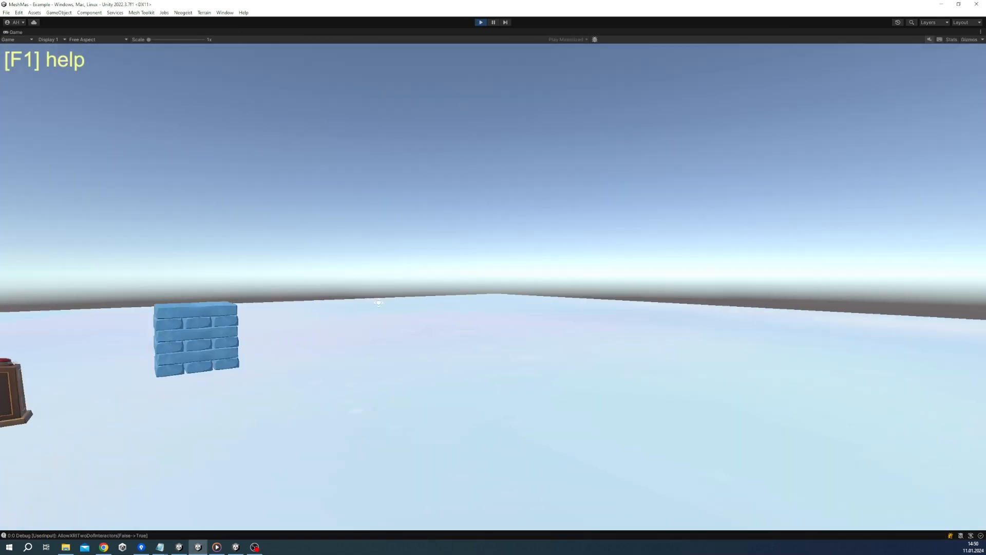
key("w")
right_click_drag(574, 322, 557, 272)
key("a")
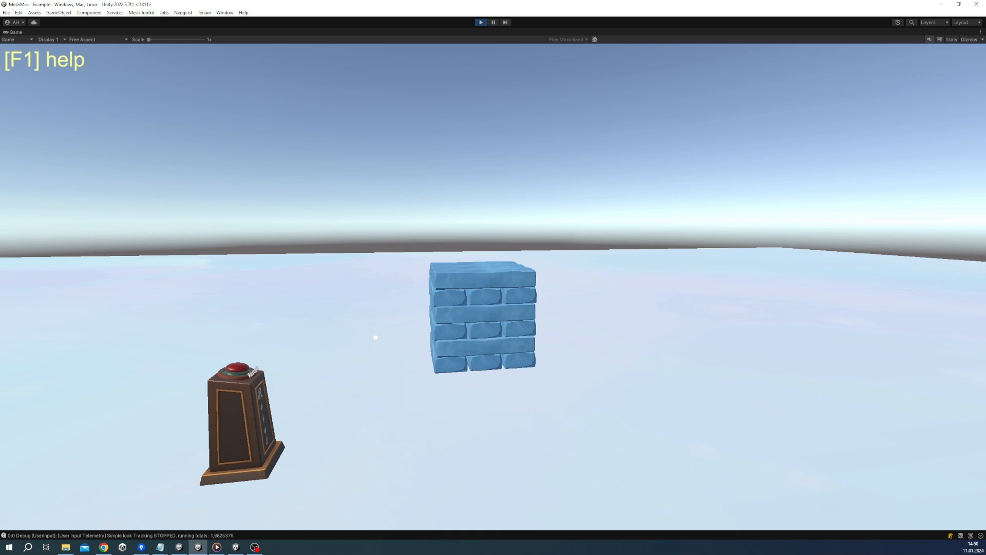
key("w")
left_click(465, 327)
left_click(504, 324)
- Walk over to the restart button, activate it, and watch the block reset and the button animation
key("s")
key("a")
left_click(325, 399)
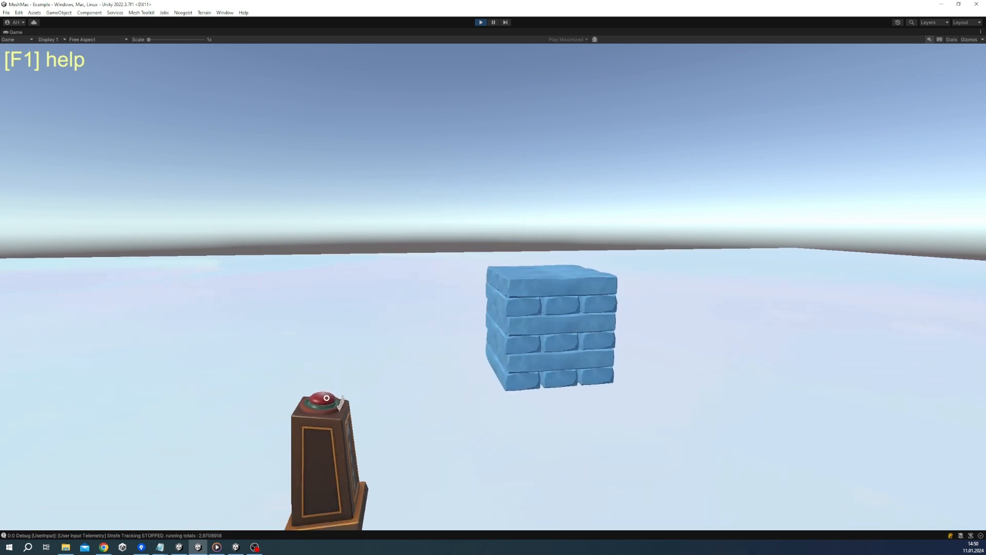
key("w")
key("a")
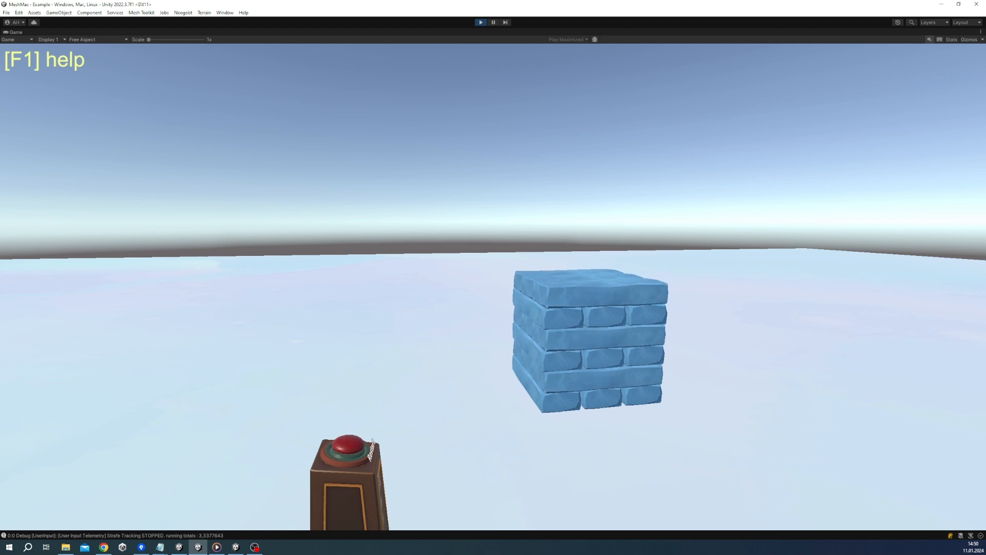
- Walk back from the restart button to face the Jenga tower for another test
key("s")
key("d")
key("d")
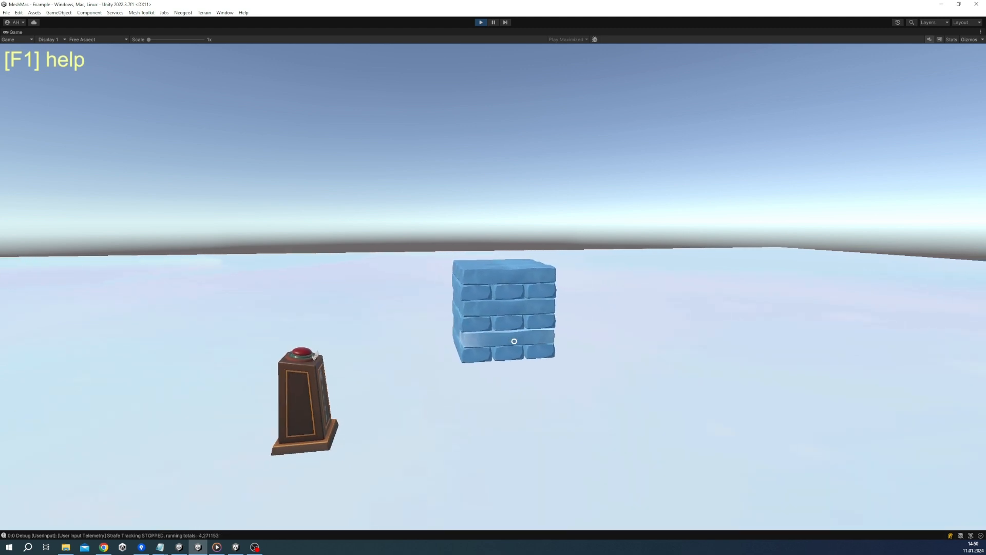